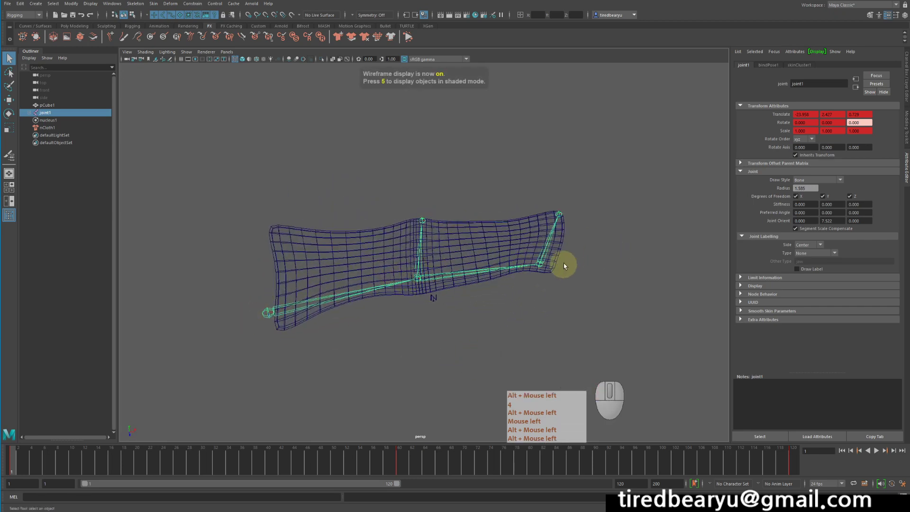
# Step: Clear the joint selection and switch the viewport from wireframe to shaded display
pyautogui.keyDown('alt'); pyautogui.moveTo(497, 294); pyautogui.dragTo(397, 266, button='right'); pyautogui.keyUp('alt')
pyautogui.keyDown('alt'); pyautogui.moveTo(397, 266); pyautogui.dragTo(382, 272); pyautogui.keyUp('alt')
pyautogui.keyDown('alt'); pyautogui.moveTo(382, 272); pyautogui.dragTo(415, 272, button='right'); pyautogui.keyUp('alt')
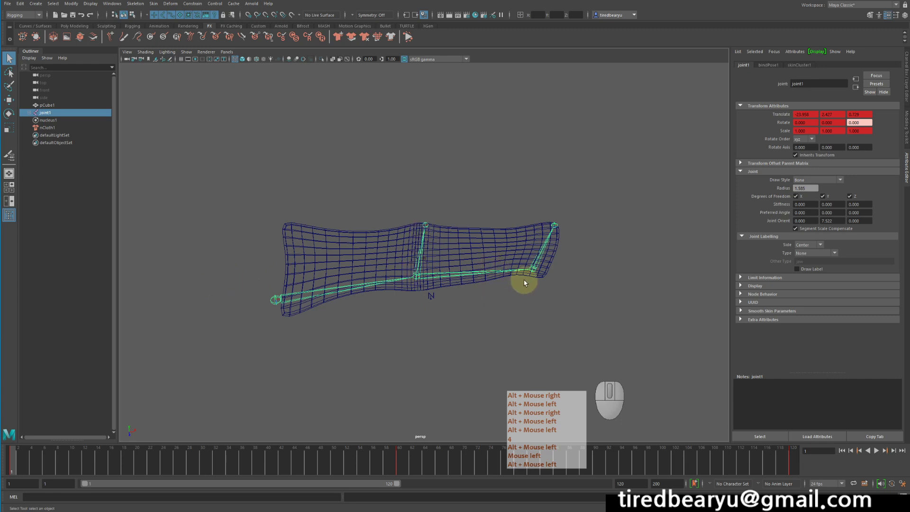
pyautogui.click(508, 283)
pyautogui.keyDown('alt'); pyautogui.moveTo(471, 286); pyautogui.dragTo(468, 266); pyautogui.keyUp('alt')
pyautogui.keyDown('alt'); pyautogui.moveTo(468, 266); pyautogui.dragTo(447, 262, button='right'); pyautogui.keyUp('alt')
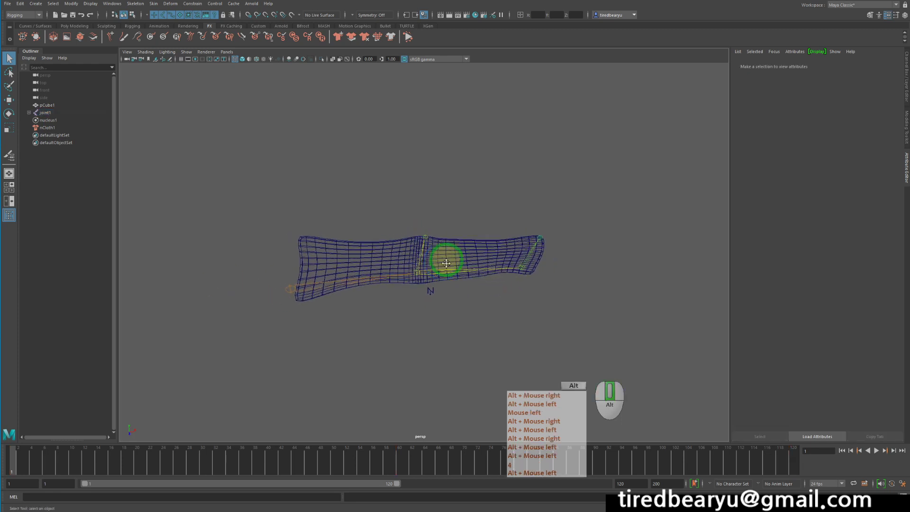
pyautogui.keyDown('alt'); pyautogui.moveTo(447, 262); pyautogui.dragTo(427, 284, button='middle'); pyautogui.keyUp('alt')
pyautogui.press('5')
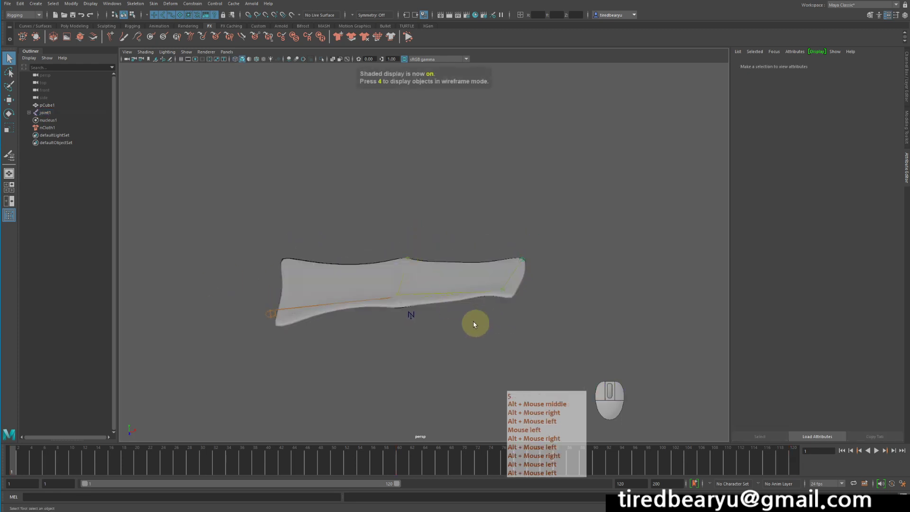
# Step: Play the wing's flapping animation, stop it and rewind to the first frame
pyautogui.click(877, 451)
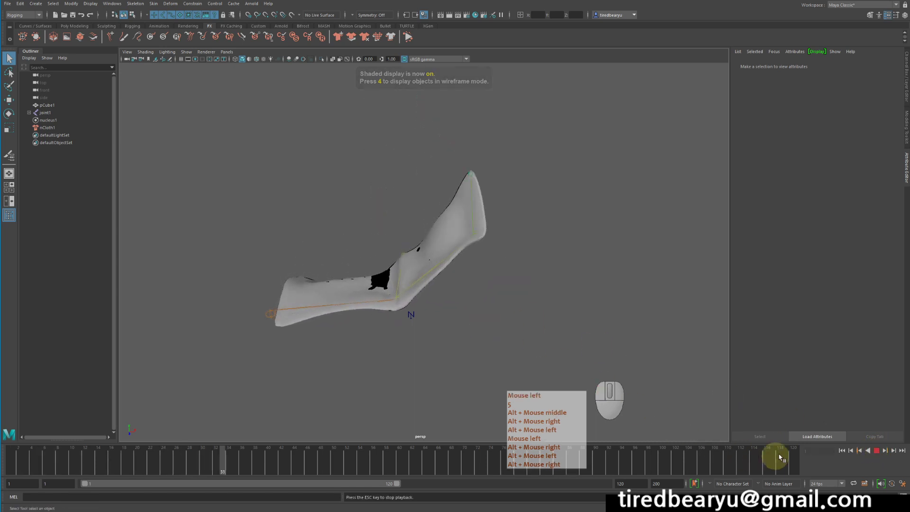
pyautogui.click(877, 451)
pyautogui.click(842, 450)
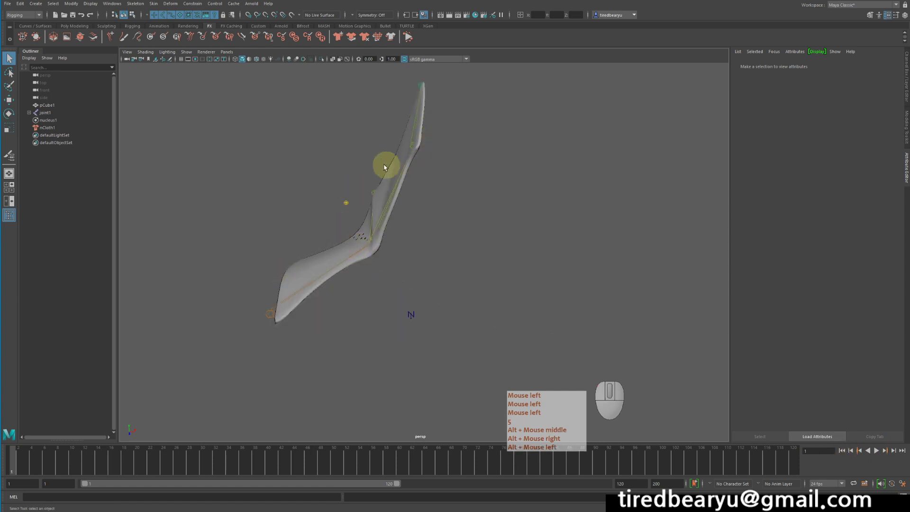
# Step: Select the wing mesh, play its nCloth simulation while examining the membrane from several angles, and rewind to frame 1
pyautogui.keyDown('alt'); pyautogui.moveTo(382, 170); pyautogui.dragTo(446, 181); pyautogui.keyUp('alt')
pyautogui.click(401, 197)
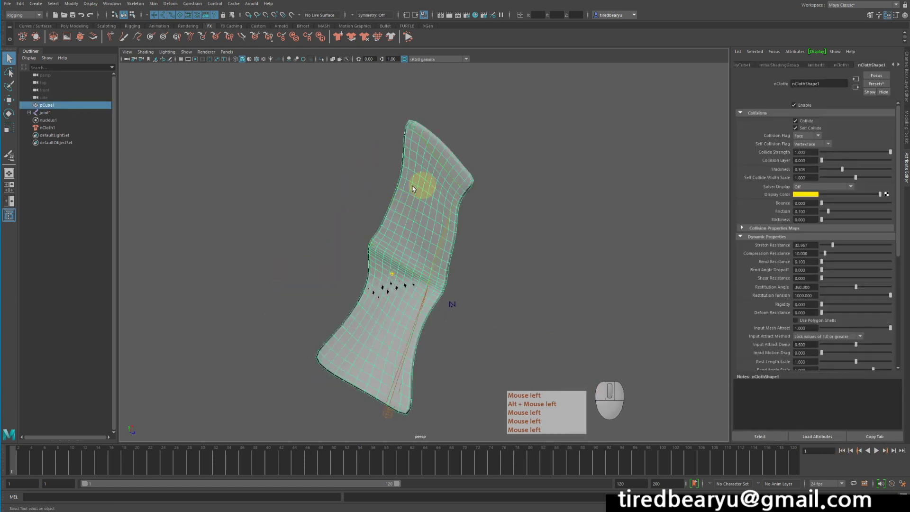
pyautogui.keyDown('alt'); pyautogui.moveTo(503, 341); pyautogui.dragTo(435, 325); pyautogui.keyUp('alt')
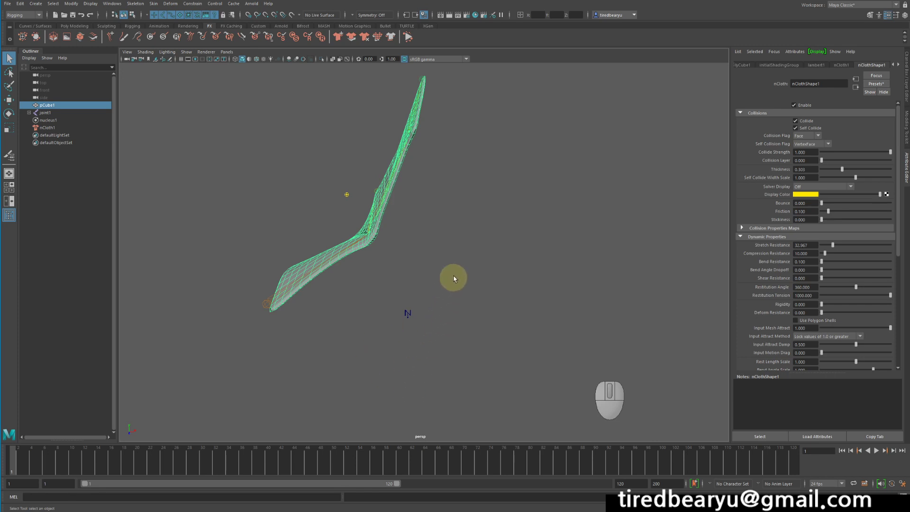
pyautogui.keyDown('alt'); pyautogui.moveTo(451, 277); pyautogui.dragTo(477, 267); pyautogui.keyUp('alt')
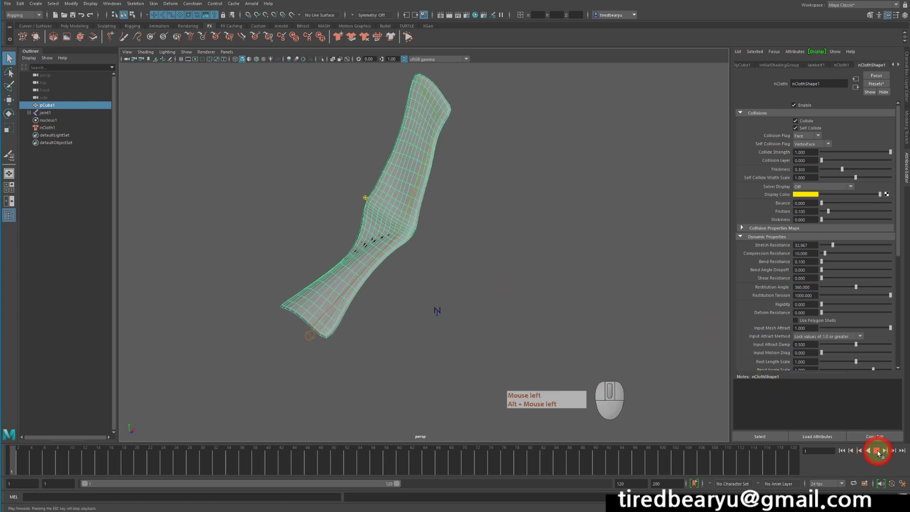
pyautogui.click(878, 452)
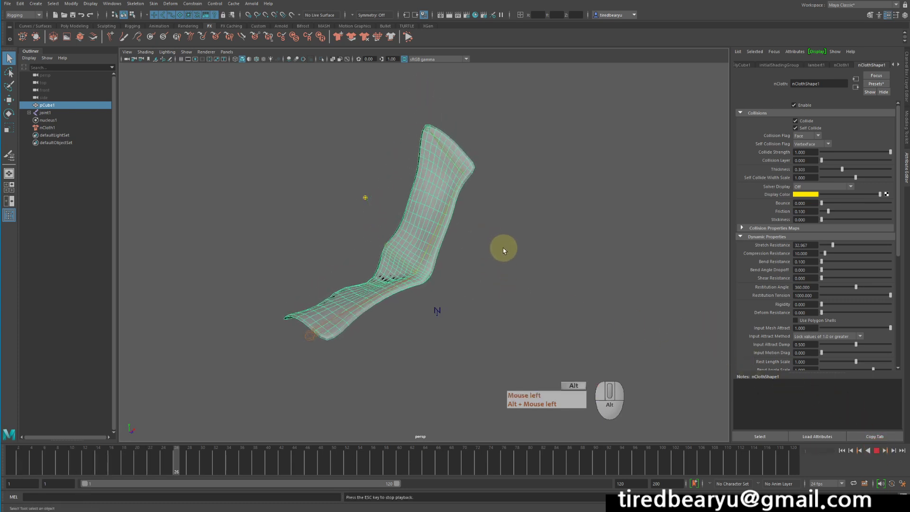
pyautogui.keyDown('alt'); pyautogui.moveTo(502, 249); pyautogui.dragTo(461, 256); pyautogui.keyUp('alt')
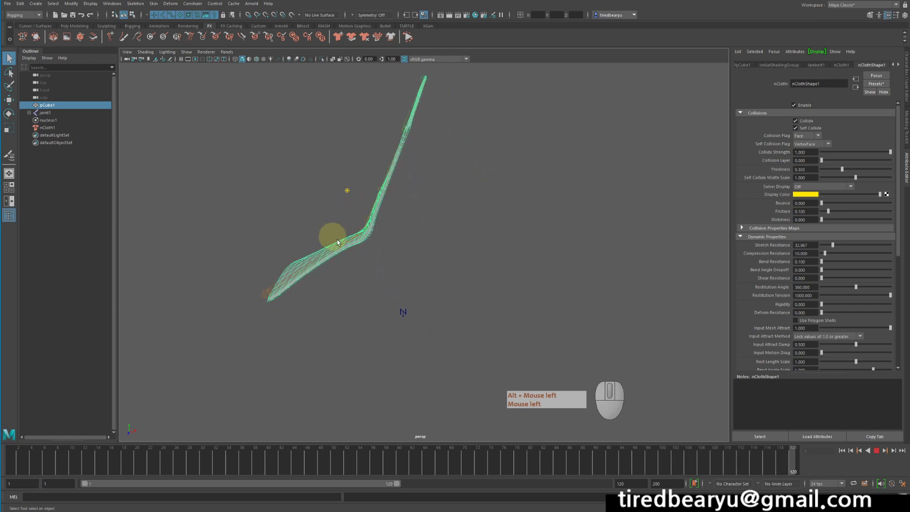
pyautogui.keyDown('alt'); pyautogui.moveTo(405, 260); pyautogui.dragTo(420, 238); pyautogui.keyUp('alt')
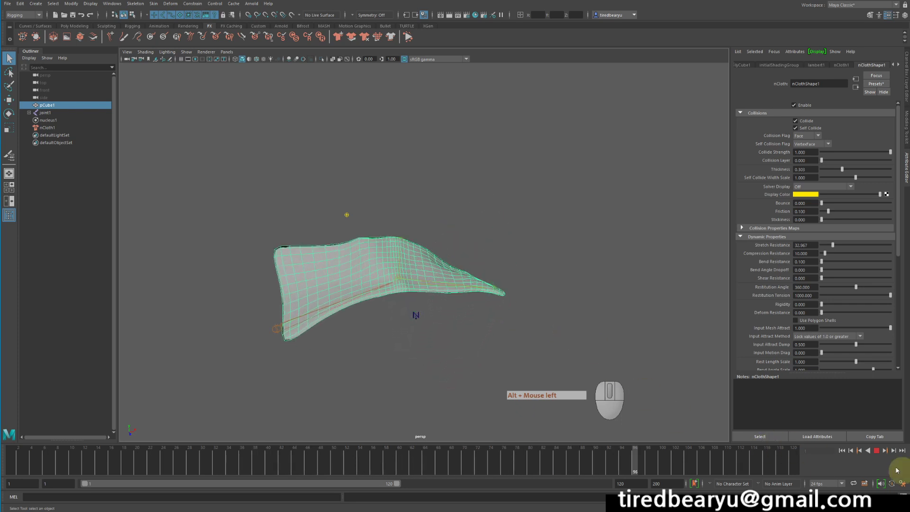
pyautogui.click(874, 451)
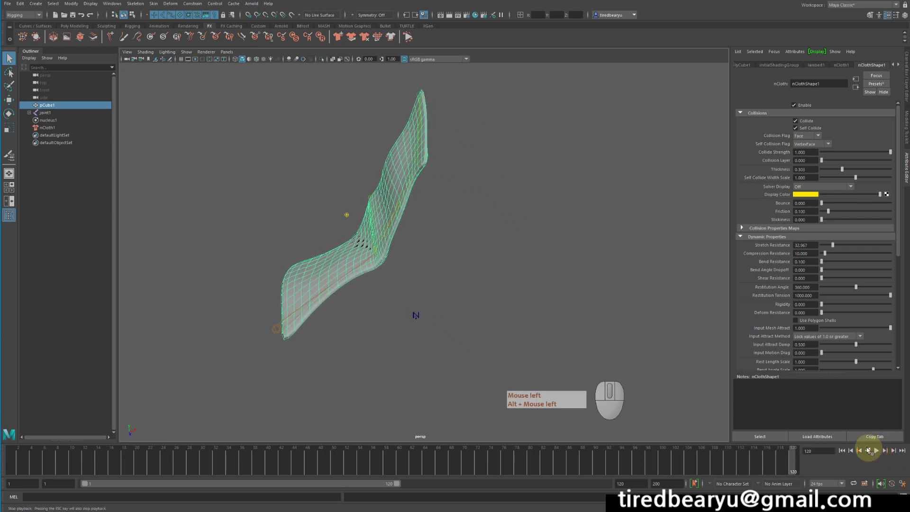
pyautogui.click(841, 451)
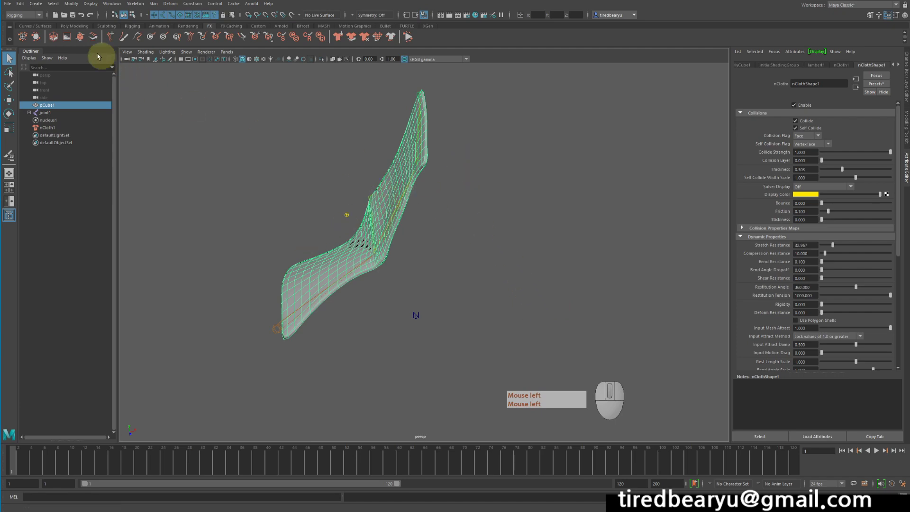
# Step: Open the scene file wing.ma from the project's scenes folder
pyautogui.click(64, 15)
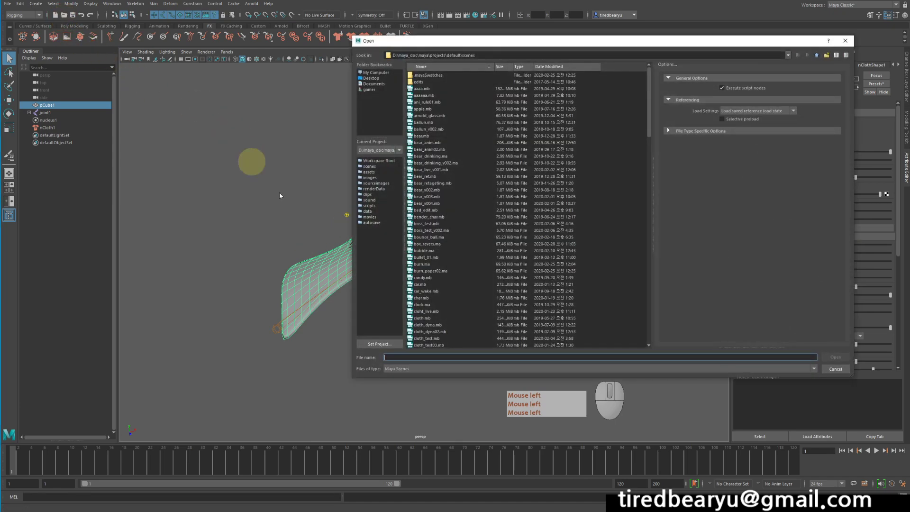
pyautogui.click(456, 256)
pyautogui.press('w')
pyautogui.press('w')
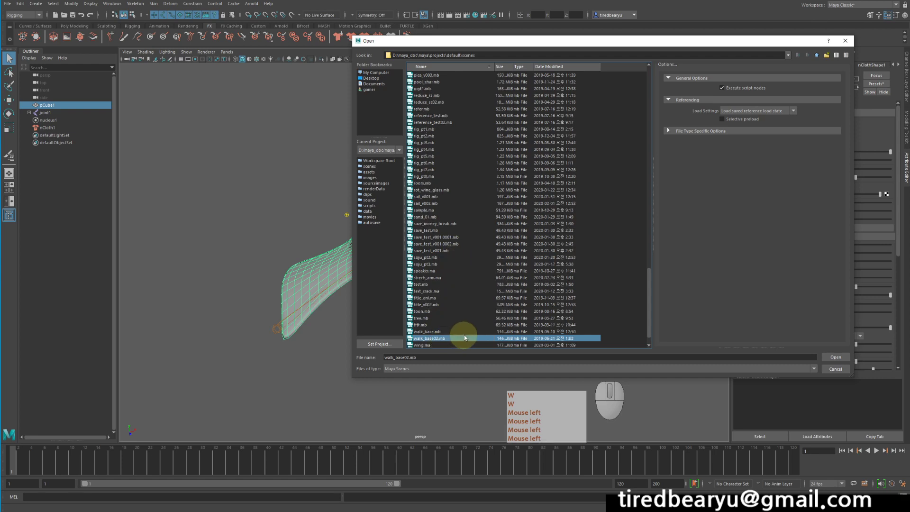
pyautogui.scroll(-1, 465, 335)
pyautogui.click(432, 325)
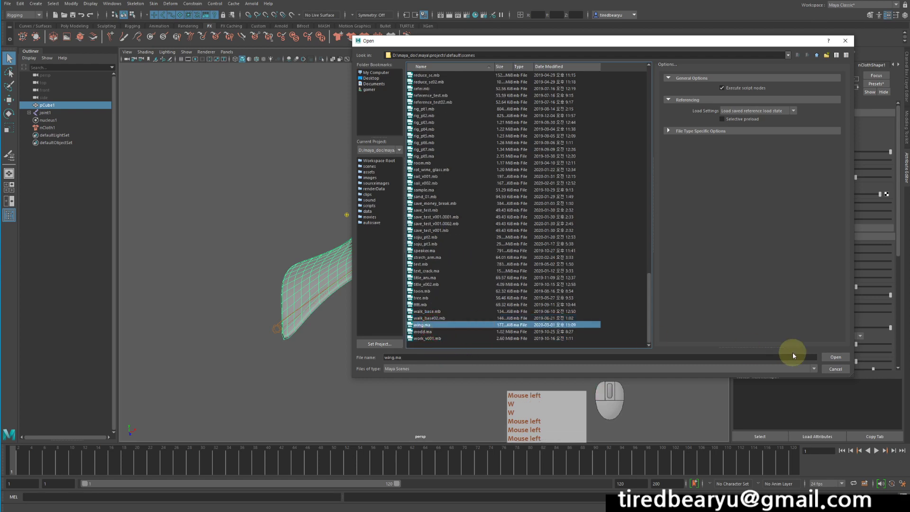
pyautogui.click(846, 356)
pyautogui.click(474, 256)
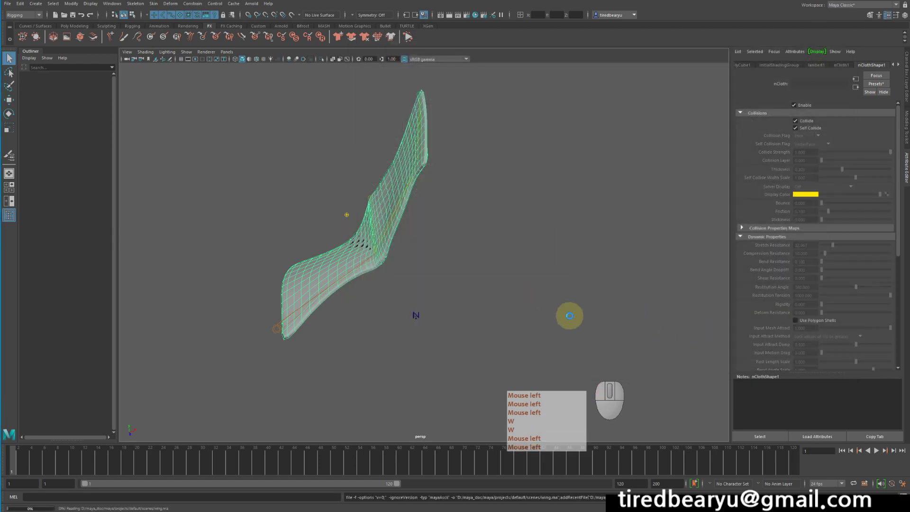
pyautogui.click(460, 261)
pyautogui.click(461, 260)
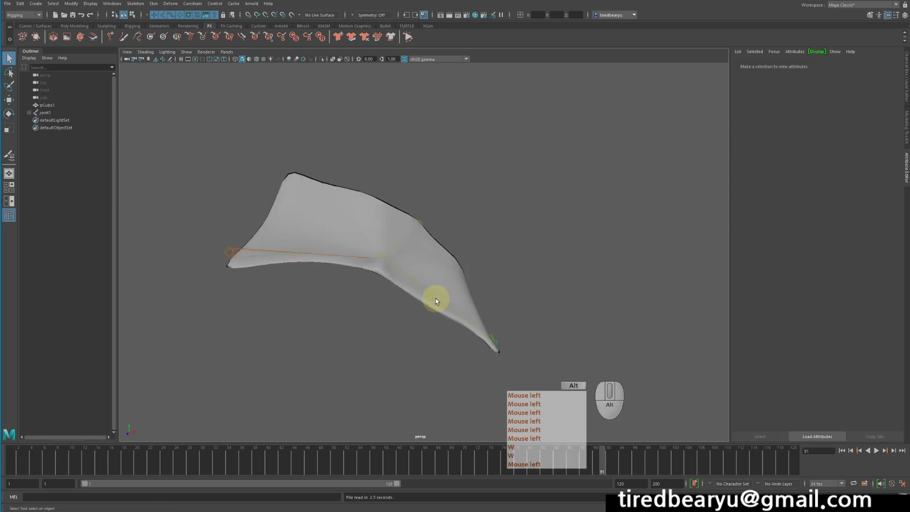
# Step: Play and scrub the skinned wing's joint animation from frame 1 to examine its motion without cloth
pyautogui.keyDown('alt'); pyautogui.moveTo(436, 298); pyautogui.dragTo(461, 283); pyautogui.keyUp('alt')
pyautogui.moveTo(16, 457); pyautogui.dragTo(1, 364)
pyautogui.keyDown('alt'); pyautogui.moveTo(429, 286); pyautogui.dragTo(473, 266); pyautogui.keyUp('alt')
pyautogui.keyDown('alt'); pyautogui.moveTo(472, 266); pyautogui.dragTo(417, 261, button='right'); pyautogui.keyUp('alt')
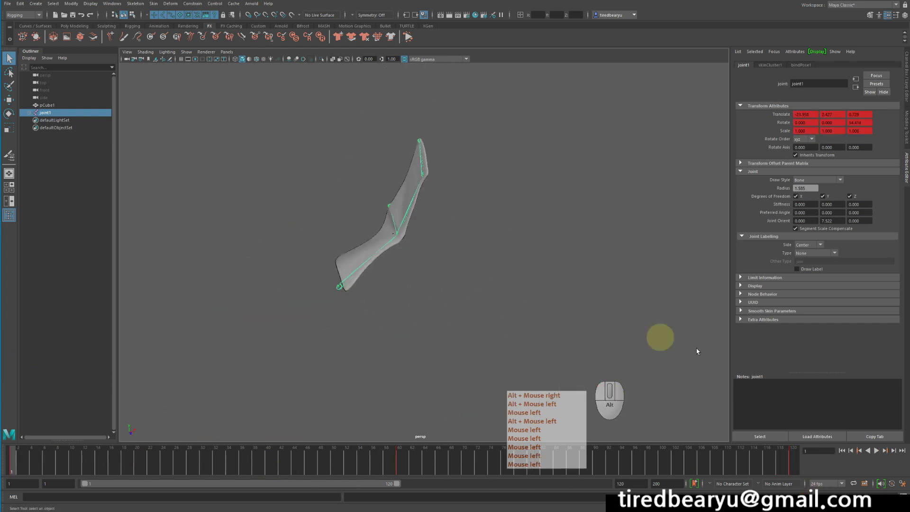
pyautogui.click(879, 451)
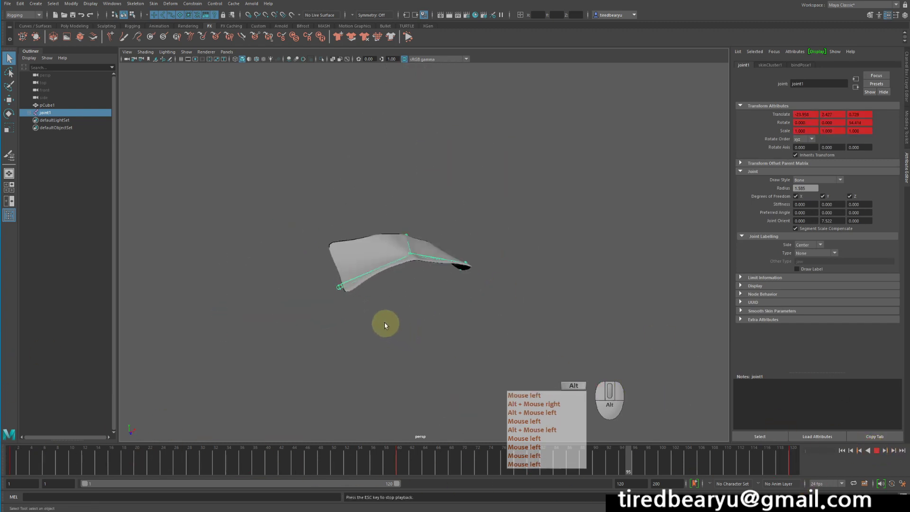
pyautogui.keyDown('alt'); pyautogui.moveTo(383, 319); pyautogui.dragTo(419, 317, button='right'); pyautogui.keyUp('alt')
pyautogui.keyDown('alt'); pyautogui.moveTo(418, 317); pyautogui.dragTo(421, 314); pyautogui.keyUp('alt')
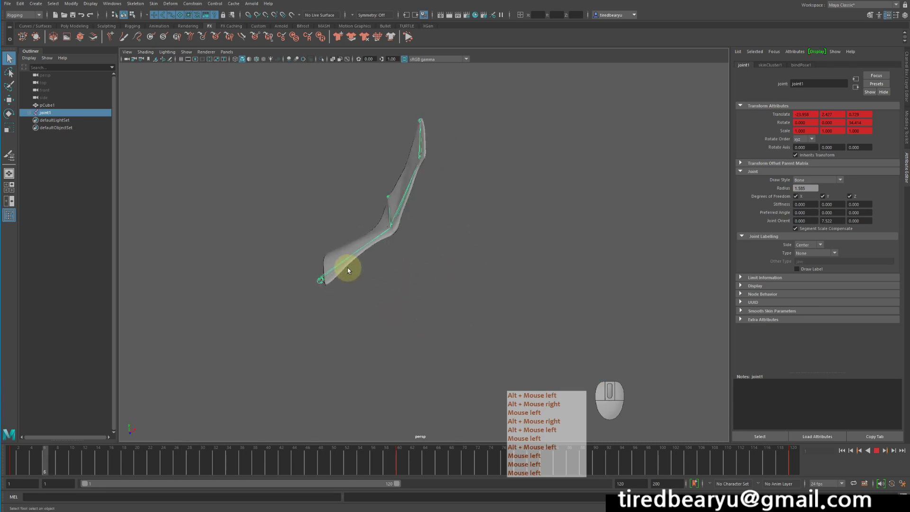
pyautogui.click(397, 282)
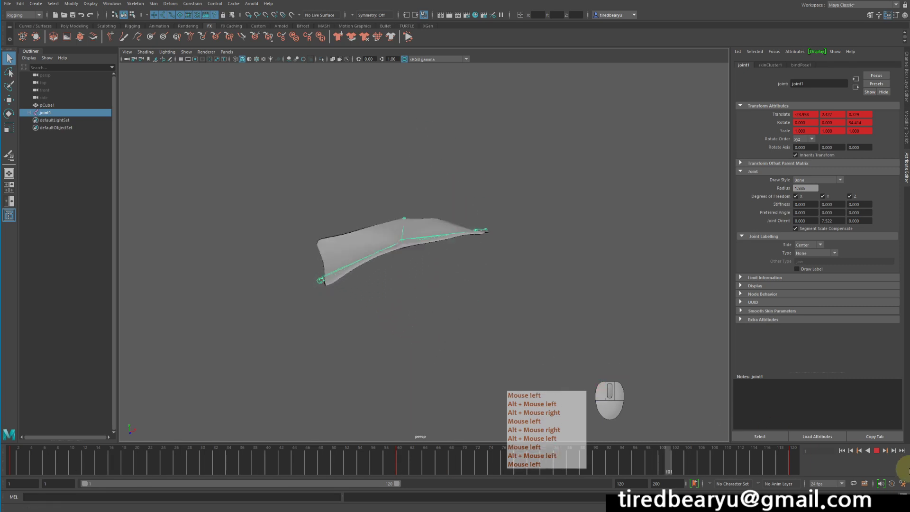
pyautogui.click(784, 449)
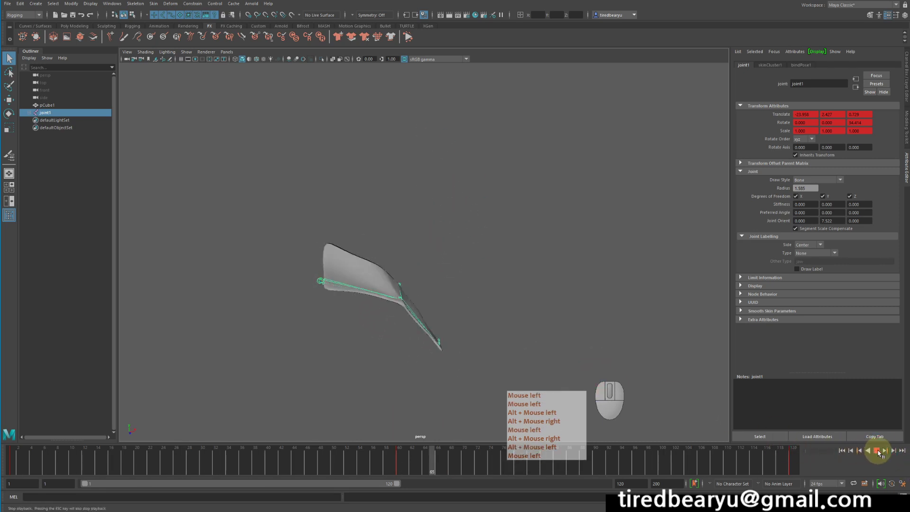
pyautogui.click(877, 451)
pyautogui.moveTo(675, 456); pyautogui.dragTo(309, 393)
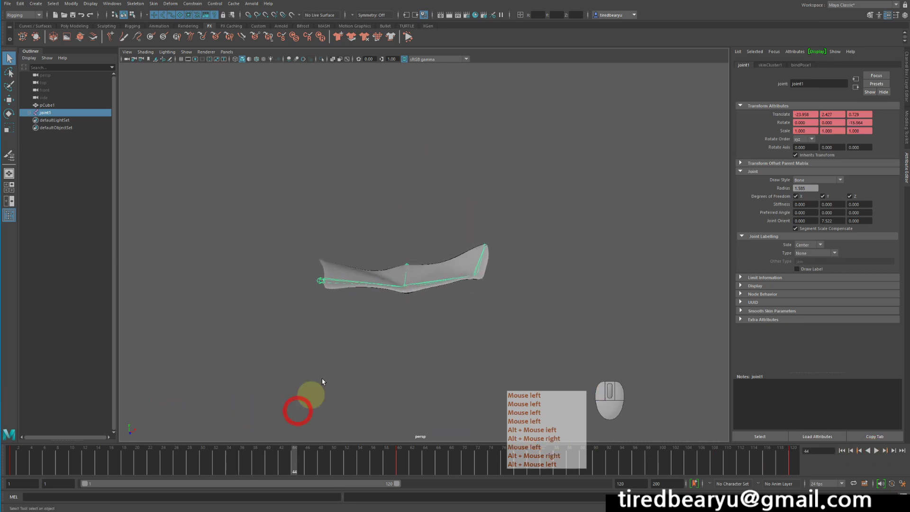
# Step: Return the timeline to frame 1 and select the wing mesh pCube1
pyautogui.keyDown('alt'); pyautogui.moveTo(437, 294); pyautogui.dragTo(451, 296, button='right'); pyautogui.keyUp('alt')
pyautogui.keyDown('alt'); pyautogui.moveTo(451, 296); pyautogui.dragTo(447, 290); pyautogui.keyUp('alt')
pyautogui.click(443, 264)
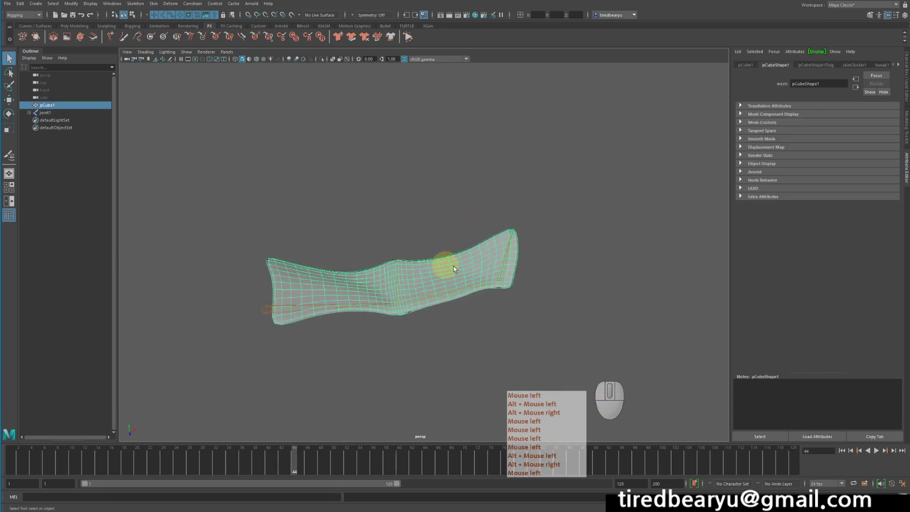
pyautogui.moveTo(128, 458); pyautogui.dragTo(2, 420)
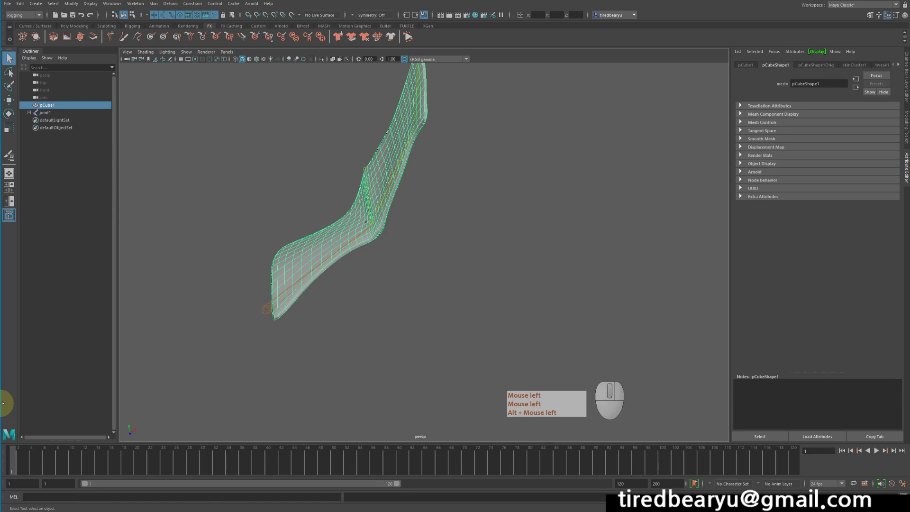
pyautogui.click(493, 237)
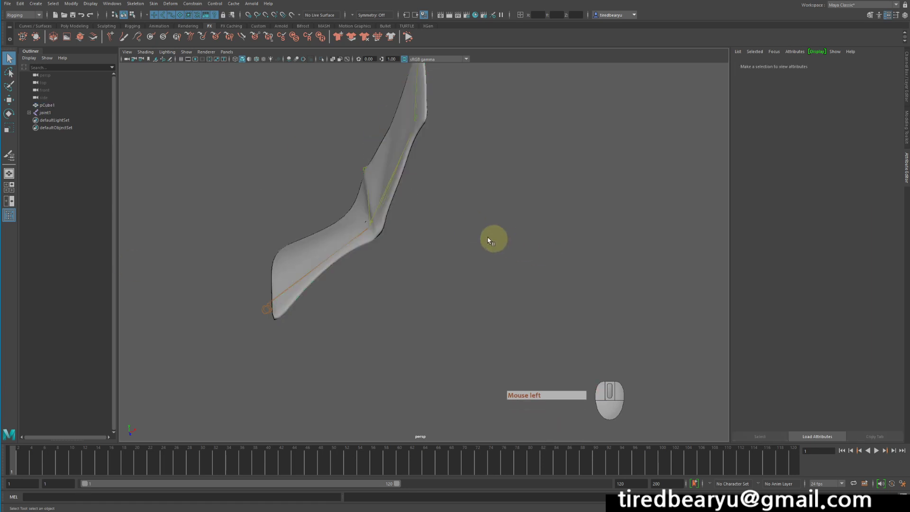
pyautogui.keyDown('alt'); pyautogui.moveTo(502, 234); pyautogui.dragTo(467, 201); pyautogui.keyUp('alt')
pyautogui.click(401, 160)
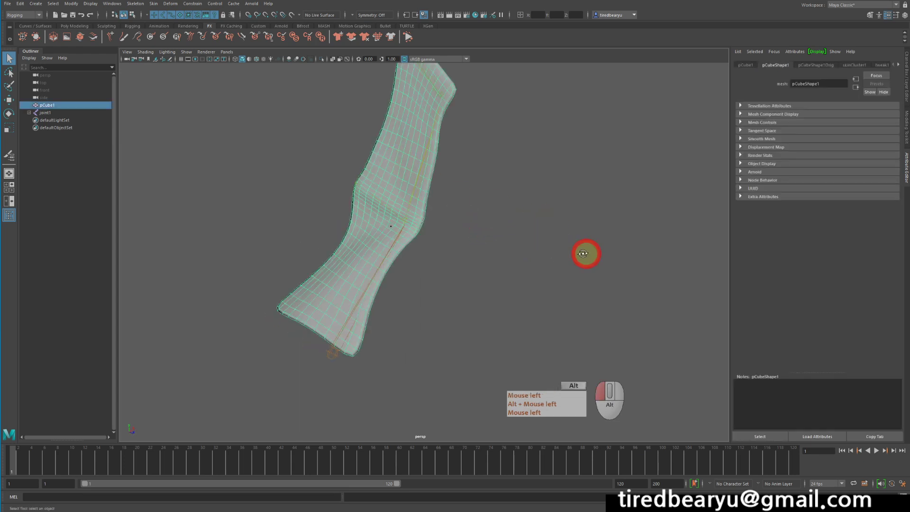
pyautogui.keyDown('alt'); pyautogui.moveTo(585, 254); pyautogui.dragTo(136, 437); pyautogui.keyUp('alt')
pyautogui.click(40, 480)
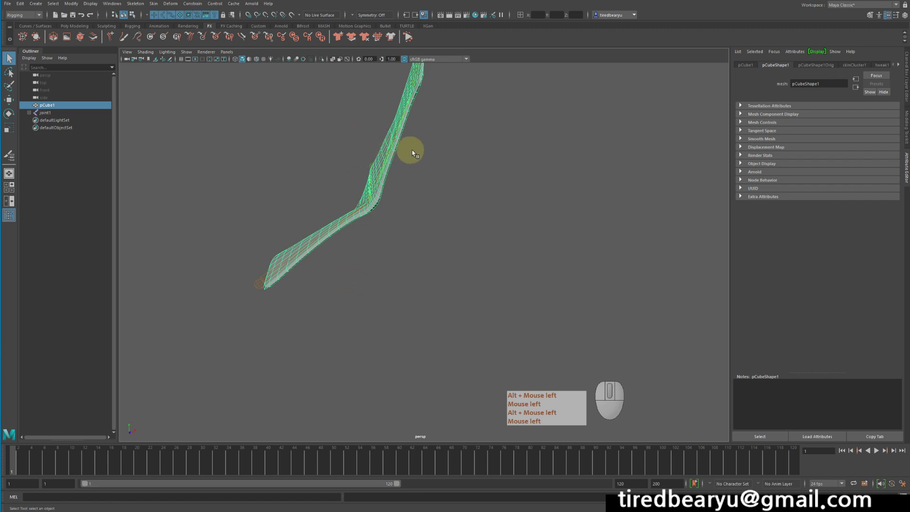
pyautogui.keyDown('alt'); pyautogui.moveTo(418, 147); pyautogui.dragTo(442, 192, button='middle'); pyautogui.keyUp('alt')
pyautogui.keyDown('alt'); pyautogui.moveTo(442, 192); pyautogui.dragTo(460, 189); pyautogui.keyUp('alt')
pyautogui.press('q')
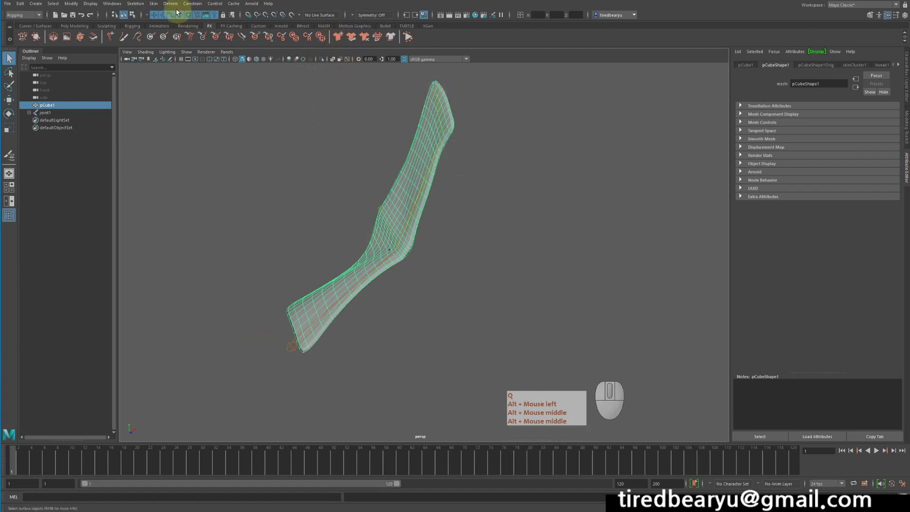
# Step: Switch the command set from Rigging to FX and look through the nCloth commands
pyautogui.click(24, 15)
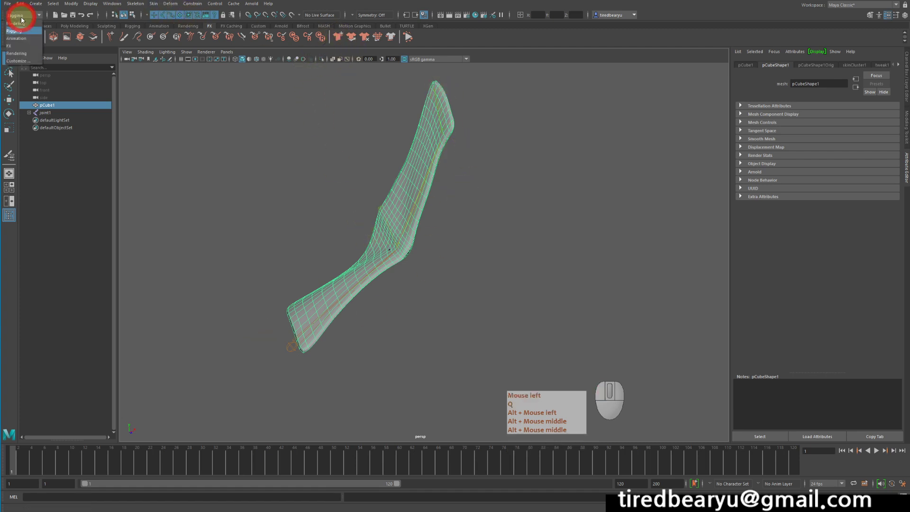
pyautogui.click(27, 46)
pyautogui.click(174, 3)
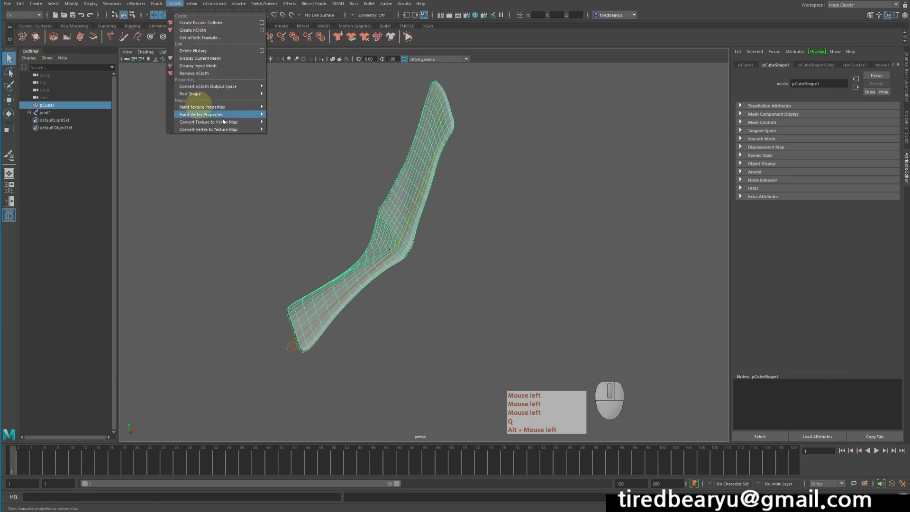
pyautogui.rightClick(315, 161)
pyautogui.press('y')
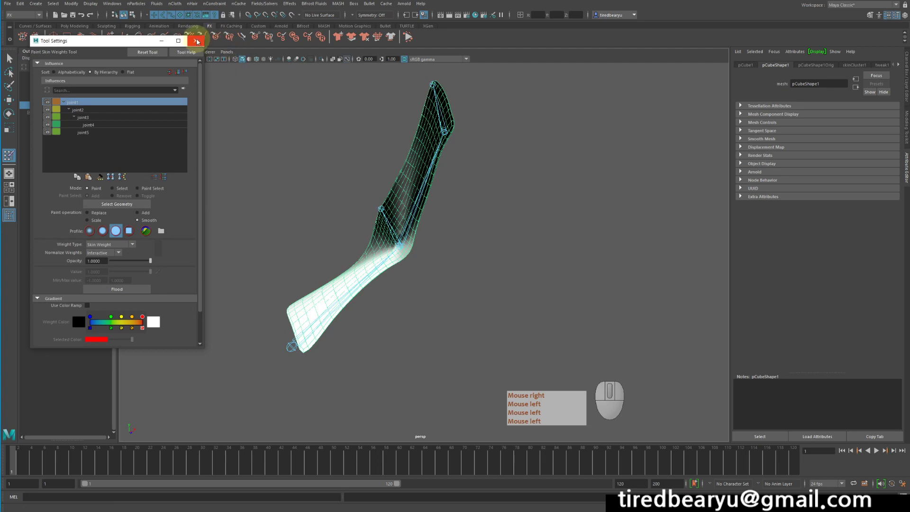
pyautogui.click(196, 42)
pyautogui.rightClick(300, 132)
pyautogui.press('z')
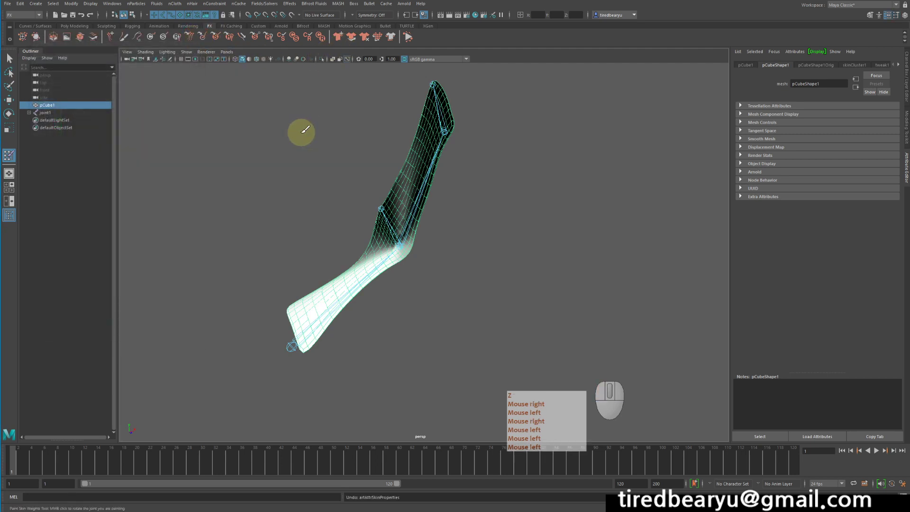
pyautogui.rightClick(301, 133)
pyautogui.press('w')
pyautogui.rightClick(300, 131)
pyautogui.click(295, 113)
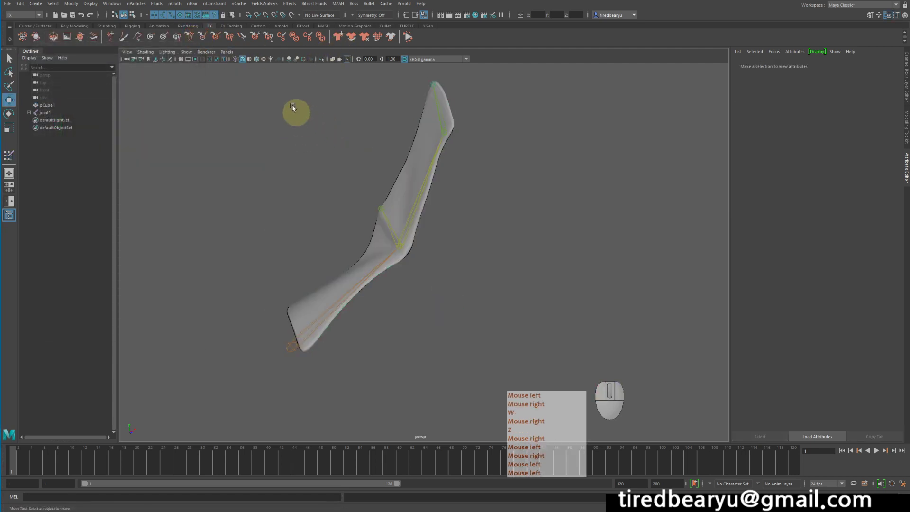
# Step: Select the wing mesh pCube1 and create an nCloth from it
pyautogui.click(338, 37)
pyautogui.click(403, 177)
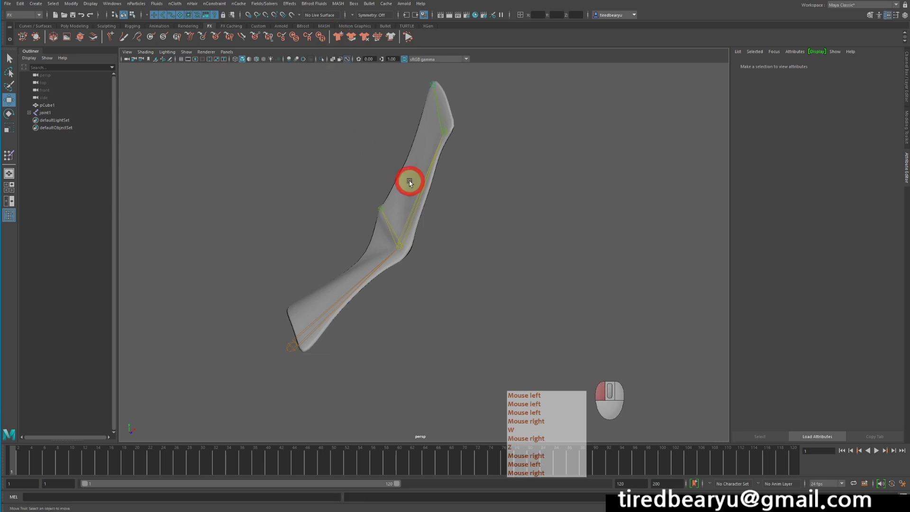
pyautogui.click(338, 37)
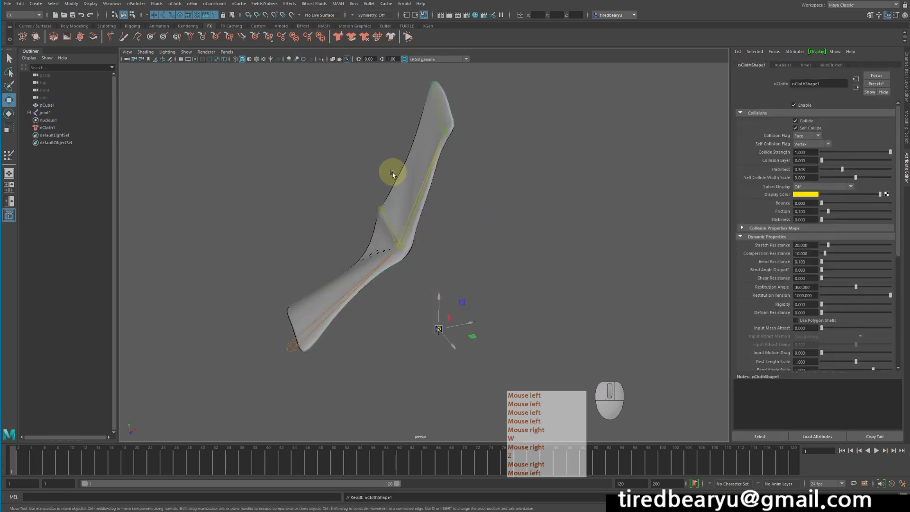
# Step: Play the default nCloth simulation to examine how the wing moves relative to its joints, and return to frame 1
pyautogui.keyDown('alt'); pyautogui.moveTo(392, 179); pyautogui.dragTo(398, 164); pyautogui.keyUp('alt')
pyautogui.keyDown('alt'); pyautogui.moveTo(398, 164); pyautogui.dragTo(416, 167, button='right'); pyautogui.keyUp('alt')
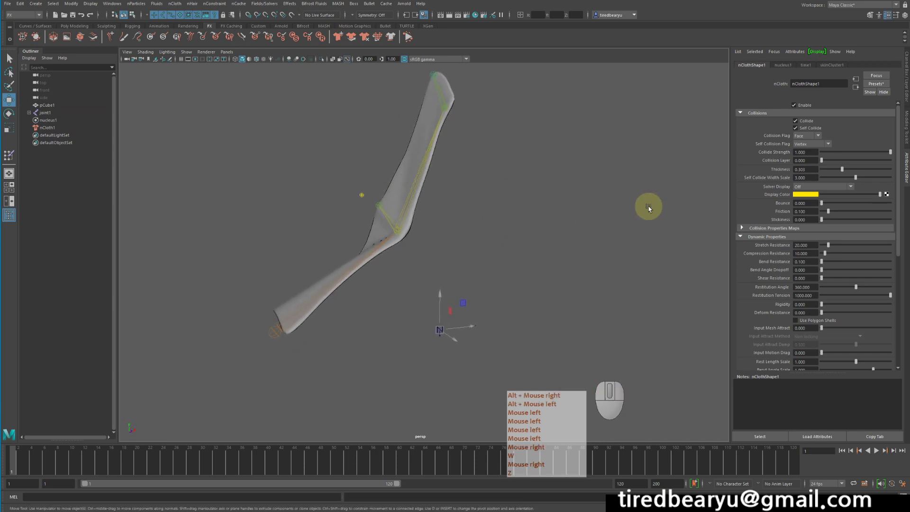
pyautogui.click(883, 452)
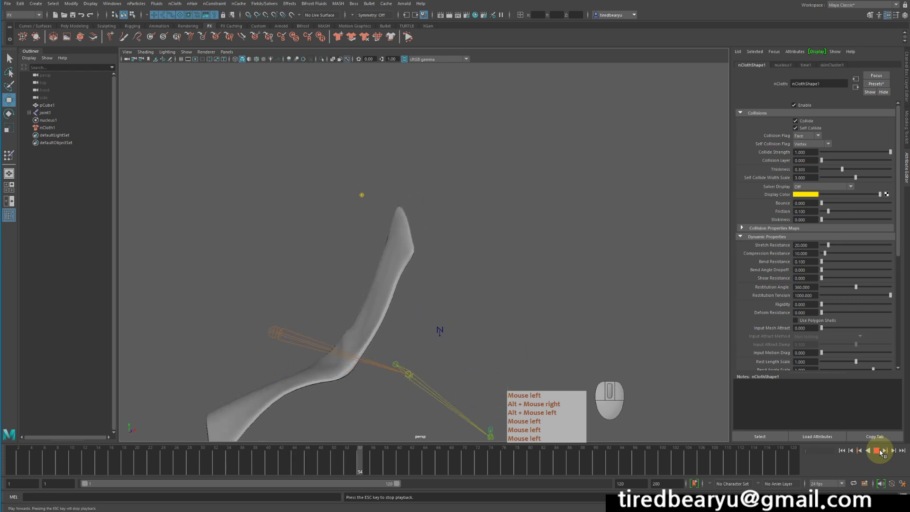
pyautogui.click(877, 452)
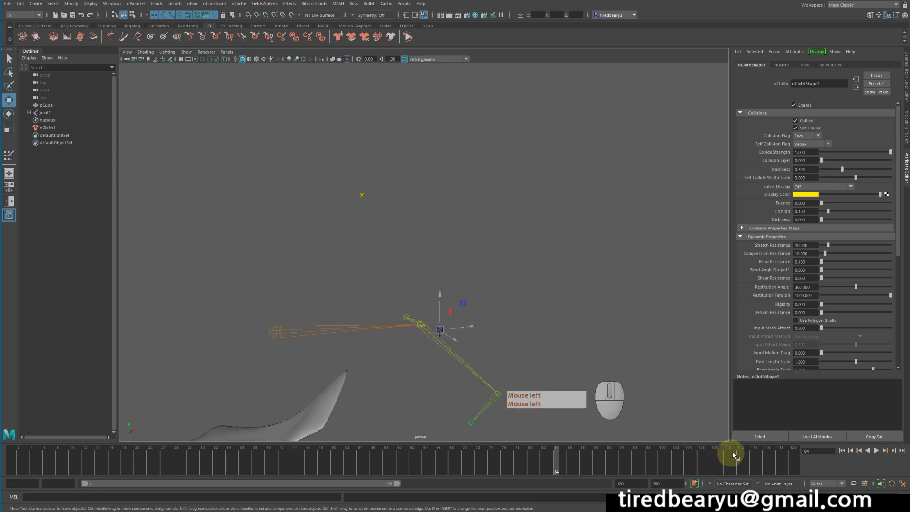
pyautogui.click(842, 450)
pyautogui.click(868, 451)
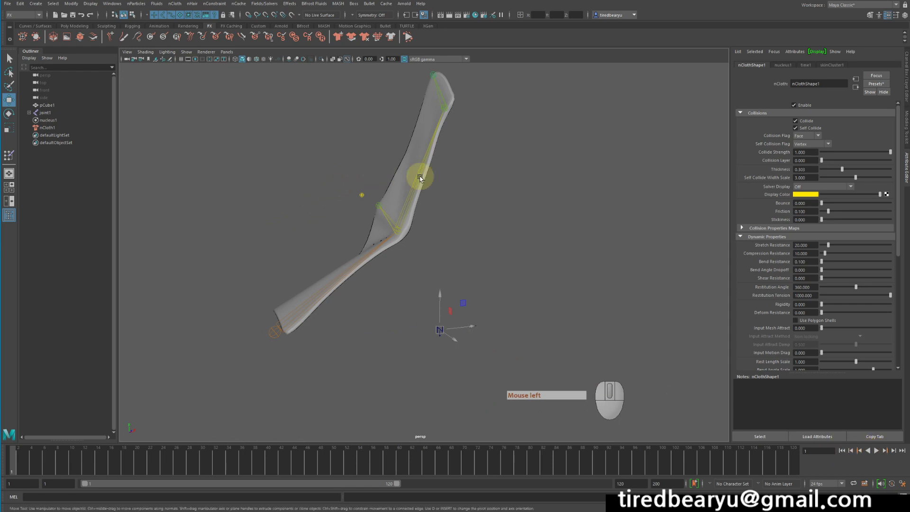
# Step: In the wing cloth's Dynamic Properties, set Input Mesh Attract to 1.000 and Input Attract Method to Lock values of 1.0 or greater
pyautogui.click(406, 169)
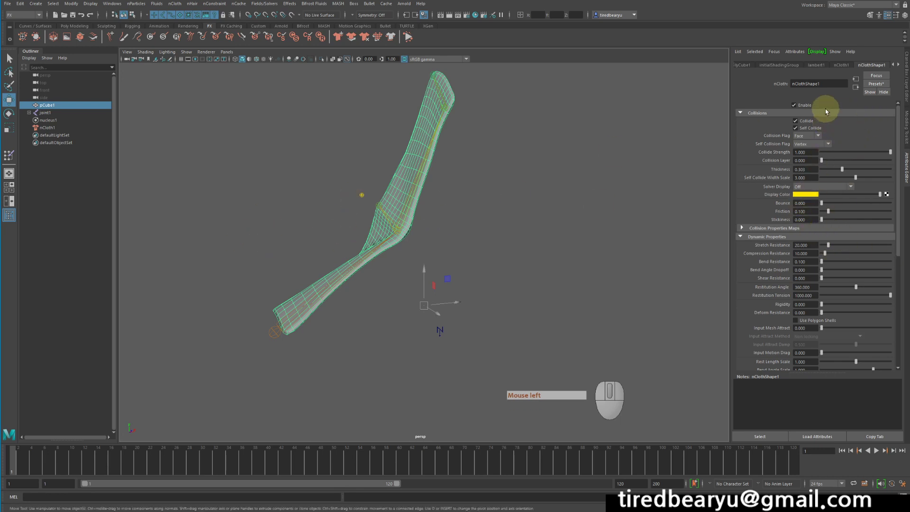
pyautogui.click(758, 113)
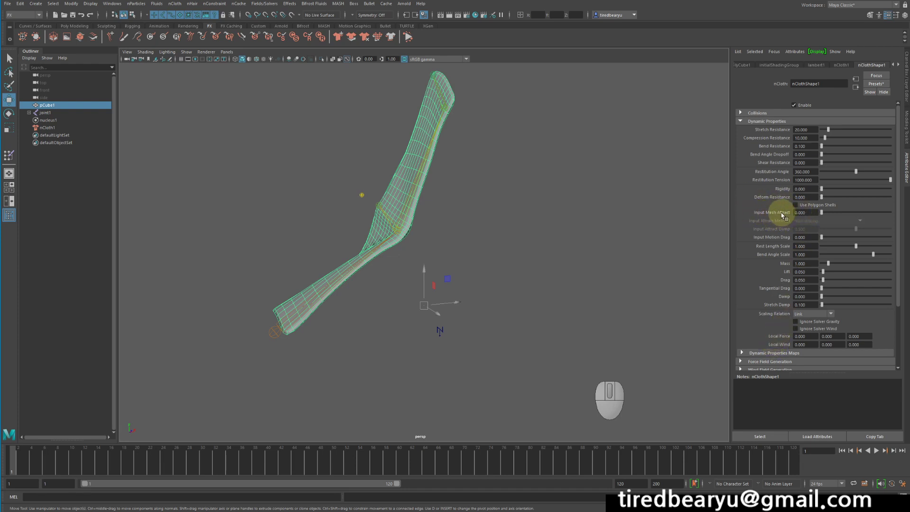
pyautogui.moveTo(822, 212); pyautogui.dragTo(878, 213)
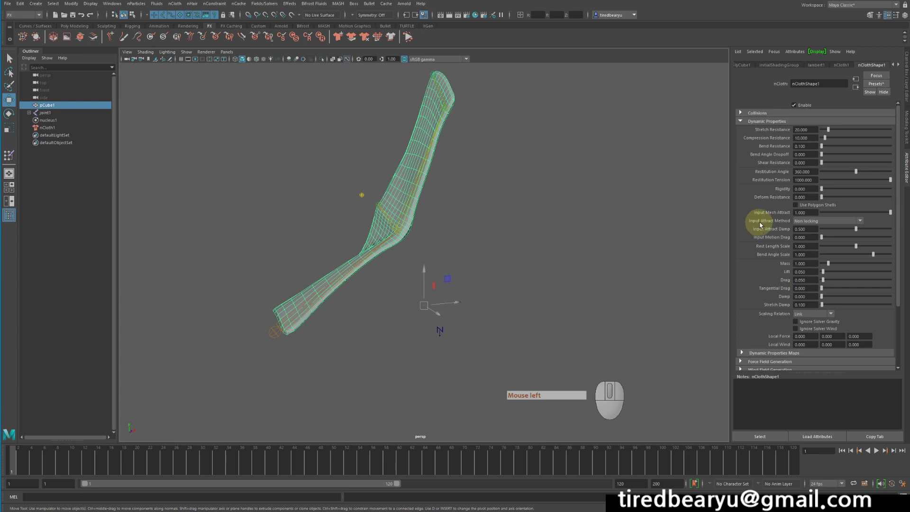
pyautogui.click(823, 223)
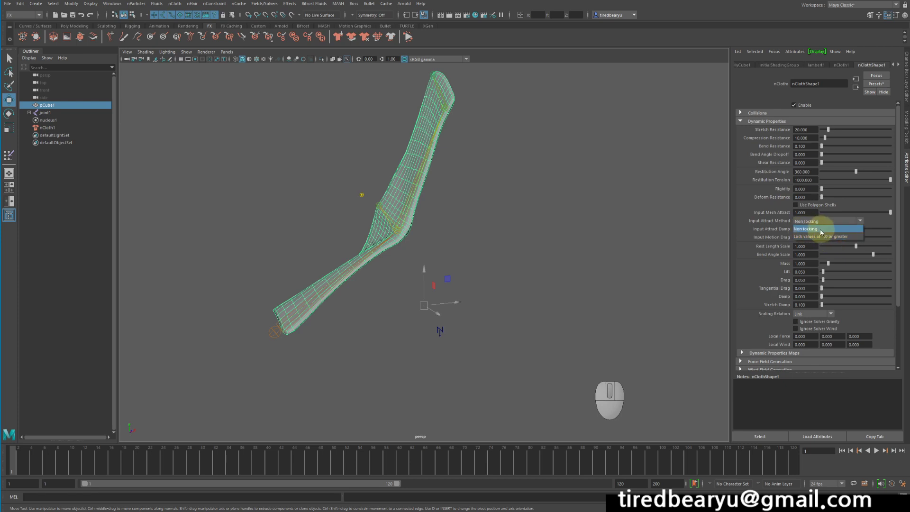
pyautogui.click(820, 238)
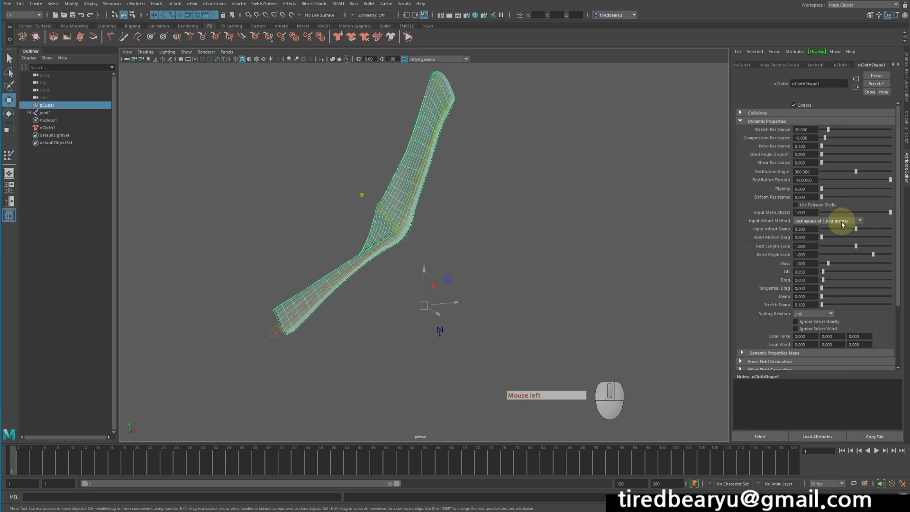
# Step: Play the simulation twice from frame 1 to examine how the cloth follows the skinned wing, and rewind to the start
pyautogui.doubleClick(851, 452)
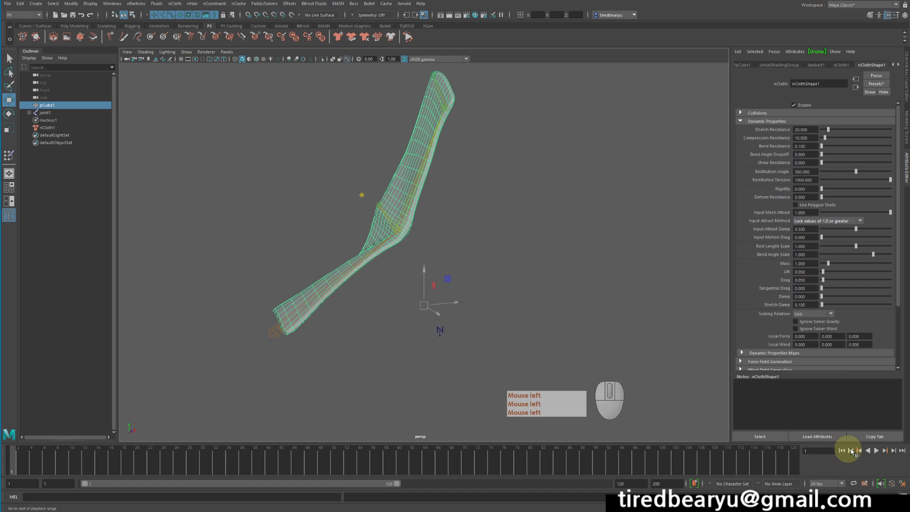
pyautogui.click(877, 451)
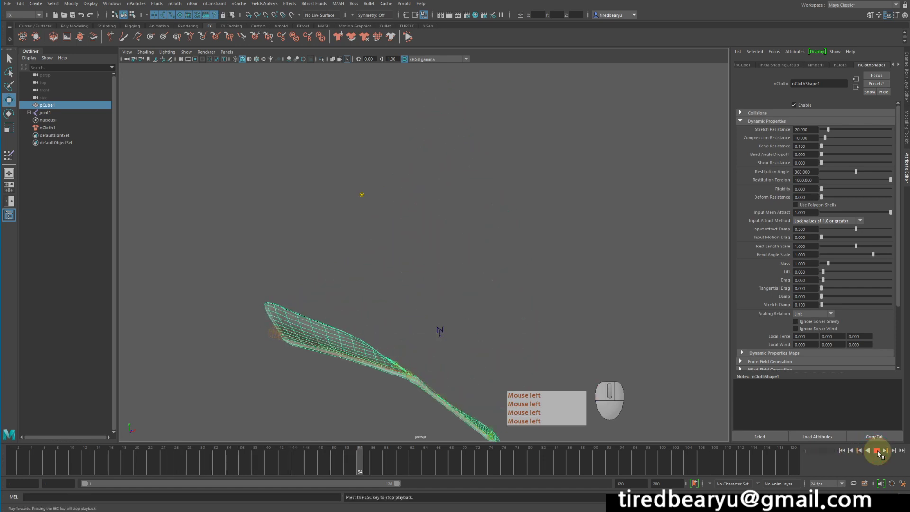
pyautogui.click(876, 451)
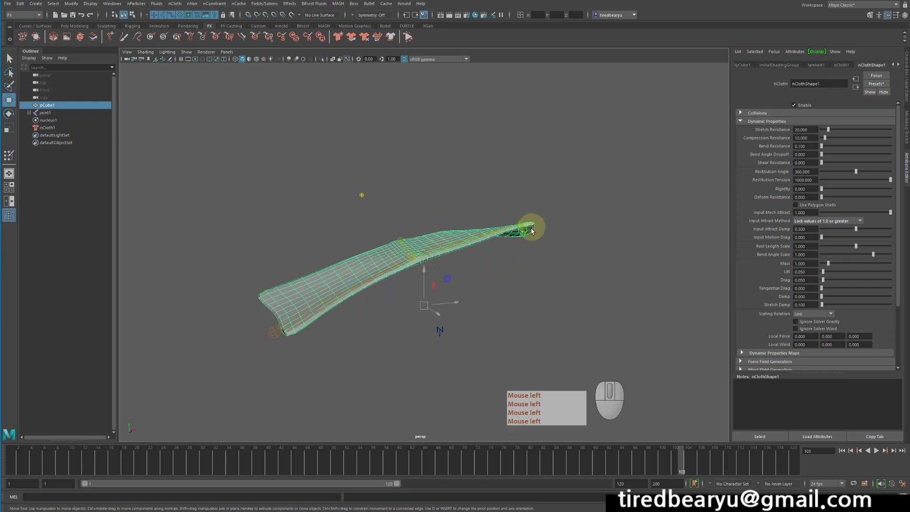
pyautogui.click(877, 452)
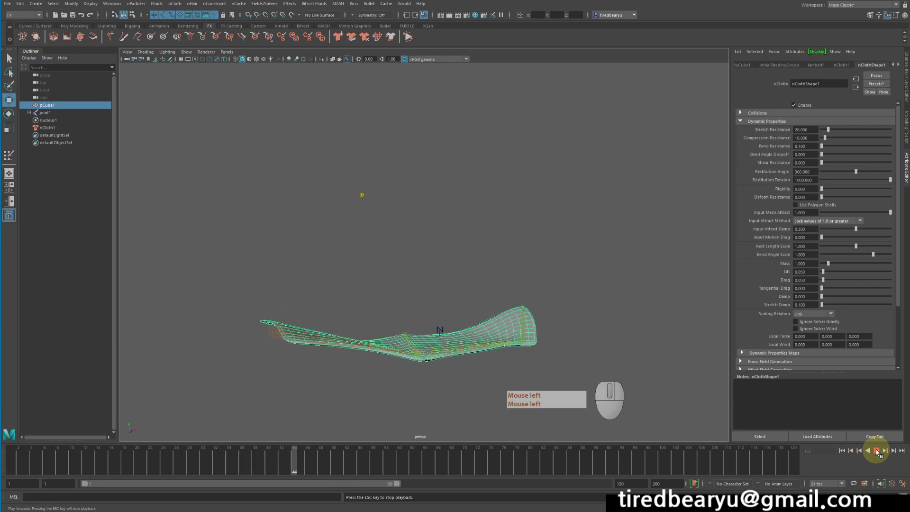
pyautogui.click(876, 452)
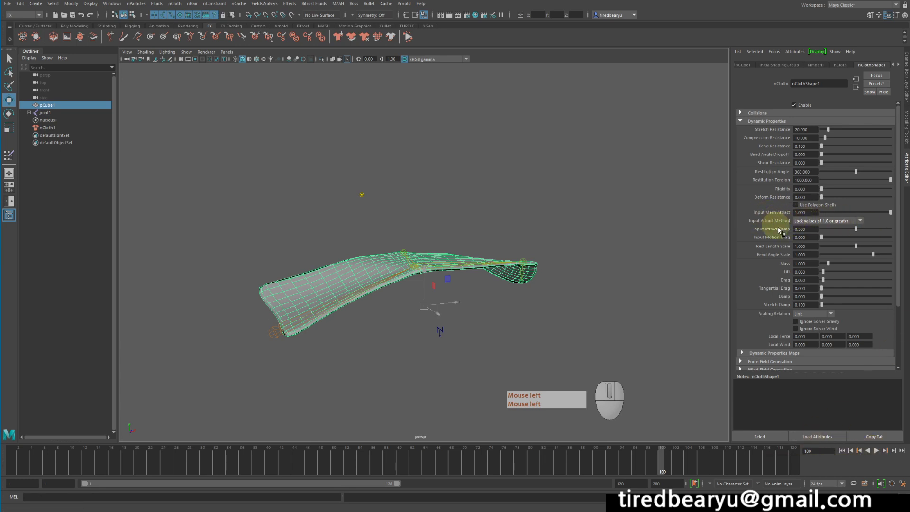
pyautogui.click(842, 450)
# Step: Reselect the wing mesh and start painting its nCloth vertex map for Input Attract
pyautogui.click(443, 175)
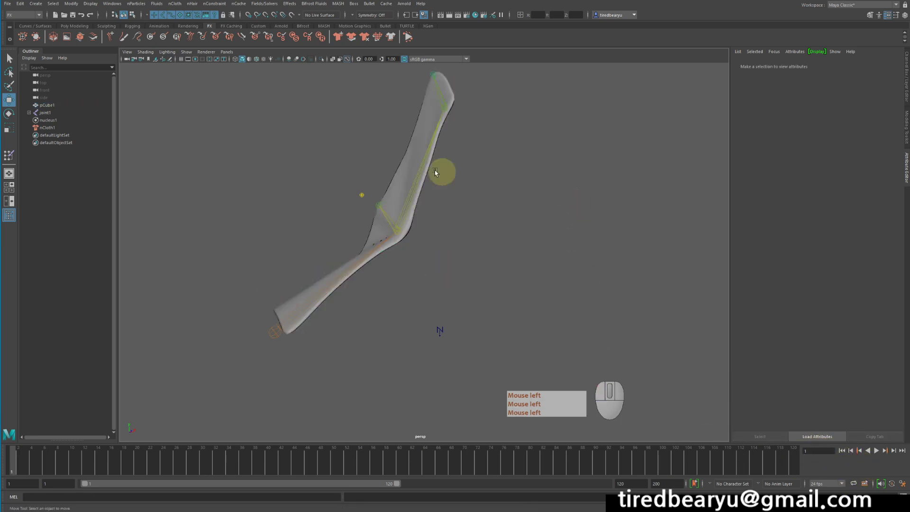
pyautogui.click(407, 163)
pyautogui.rightClick(409, 158)
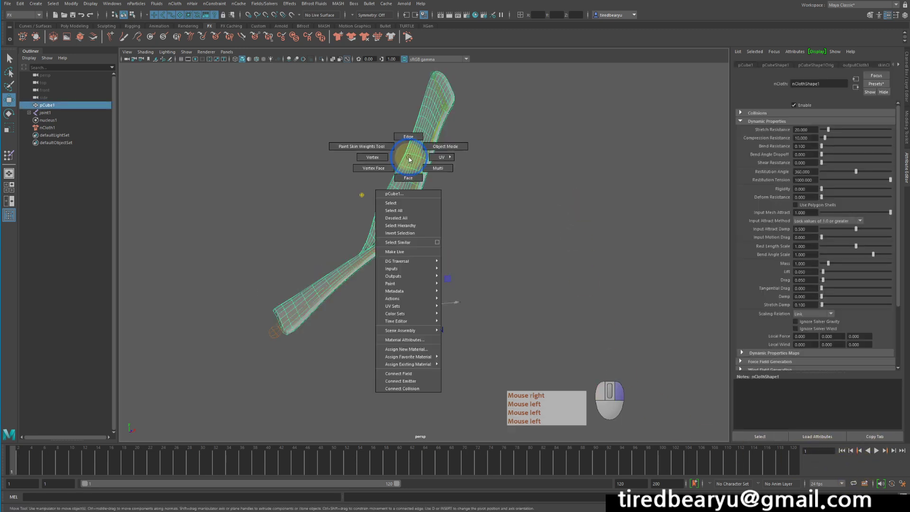
pyautogui.moveTo(410, 284)
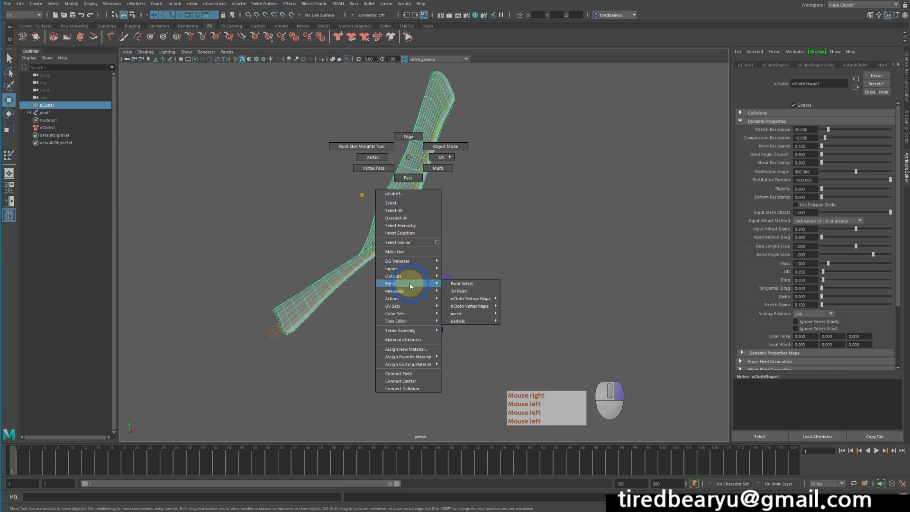
pyautogui.moveTo(471, 298)
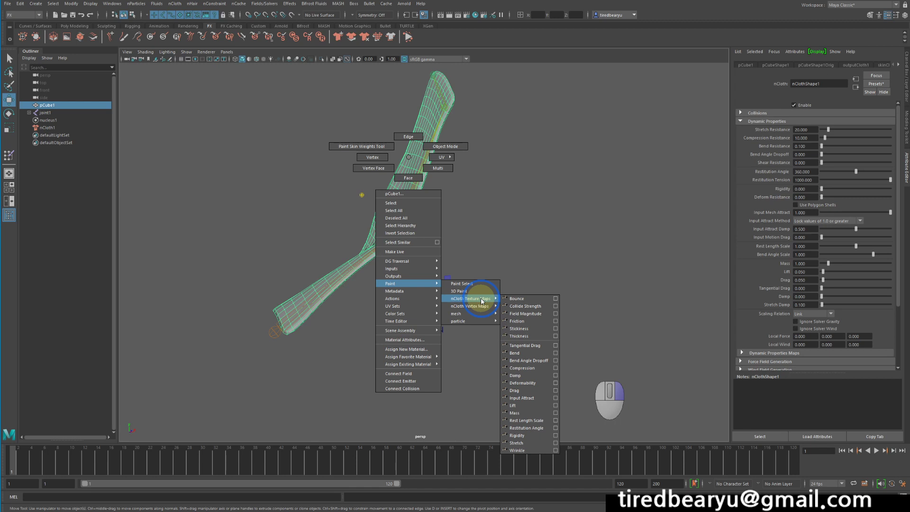
pyautogui.moveTo(481, 301); pyautogui.dragTo(478, 311, button='right')
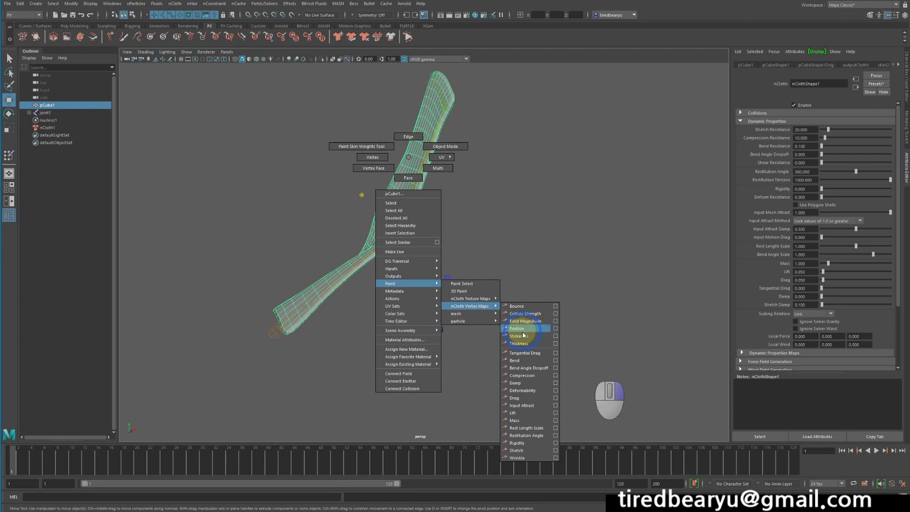
pyautogui.click(522, 407)
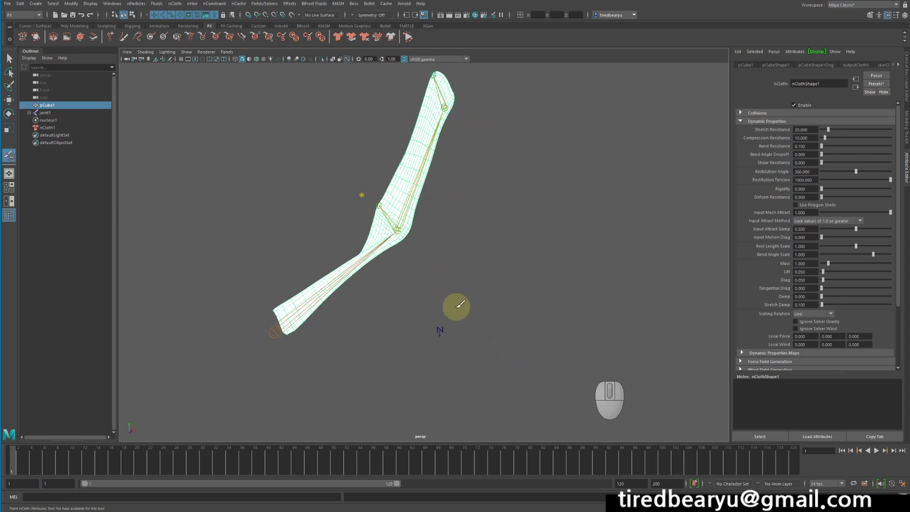
# Step: Face the wing's flat surface and open the settings of the Paint nCloth Attributes Tool beside the mesh
pyautogui.keyDown('alt'); pyautogui.moveTo(459, 305); pyautogui.dragTo(494, 318); pyautogui.keyUp('alt')
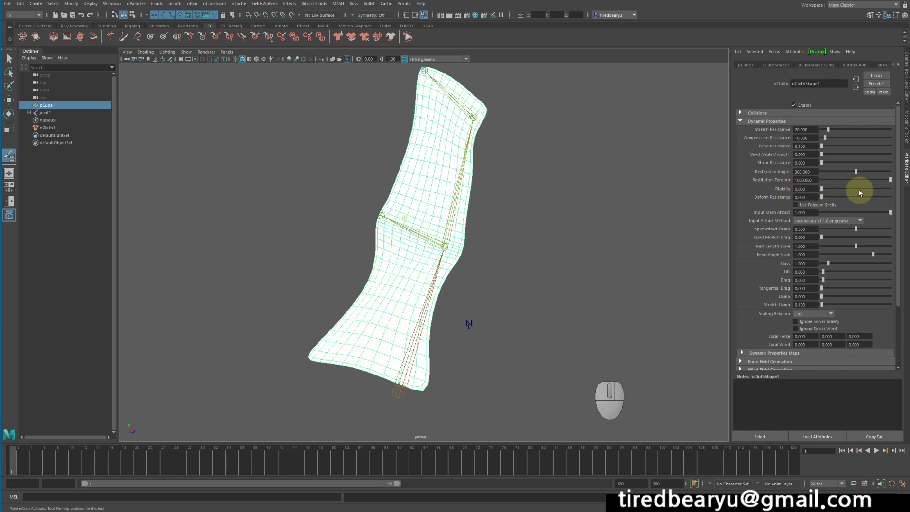
pyautogui.keyDown('alt'); pyautogui.moveTo(291, 295); pyautogui.dragTo(351, 289); pyautogui.keyUp('alt')
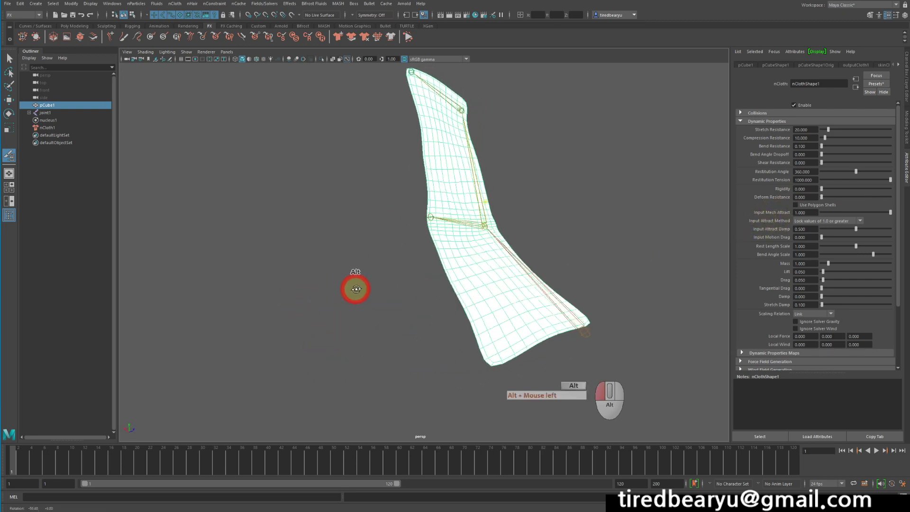
pyautogui.keyDown('alt'); pyautogui.moveTo(351, 288); pyautogui.dragTo(376, 291, button='middle'); pyautogui.keyUp('alt')
pyautogui.keyDown('alt'); pyautogui.moveTo(376, 291); pyautogui.dragTo(280, 302); pyautogui.keyUp('alt')
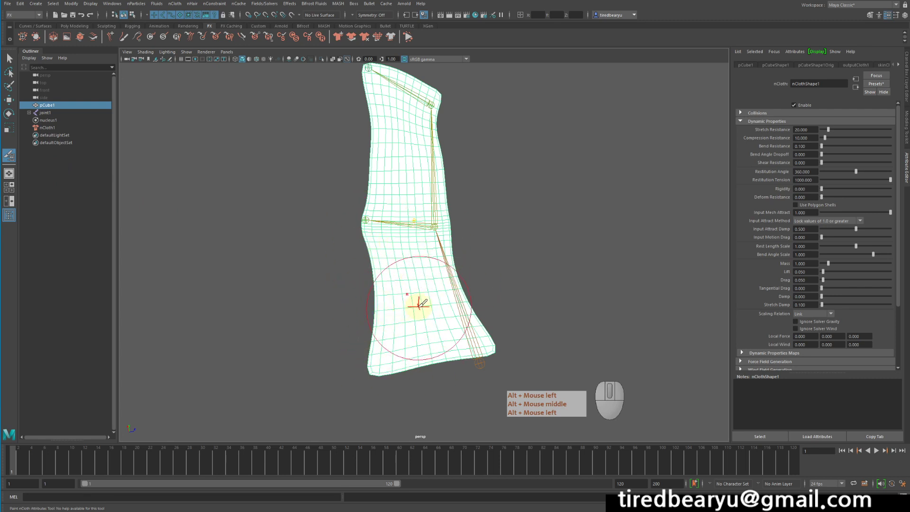
pyautogui.keyDown('alt'); pyautogui.moveTo(417, 305); pyautogui.dragTo(365, 291); pyautogui.keyUp('alt')
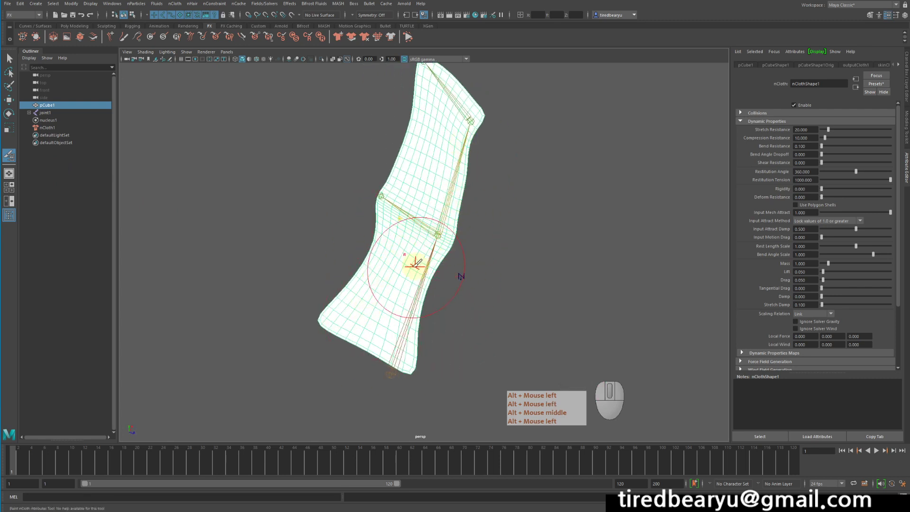
pyautogui.doubleClick(8, 160)
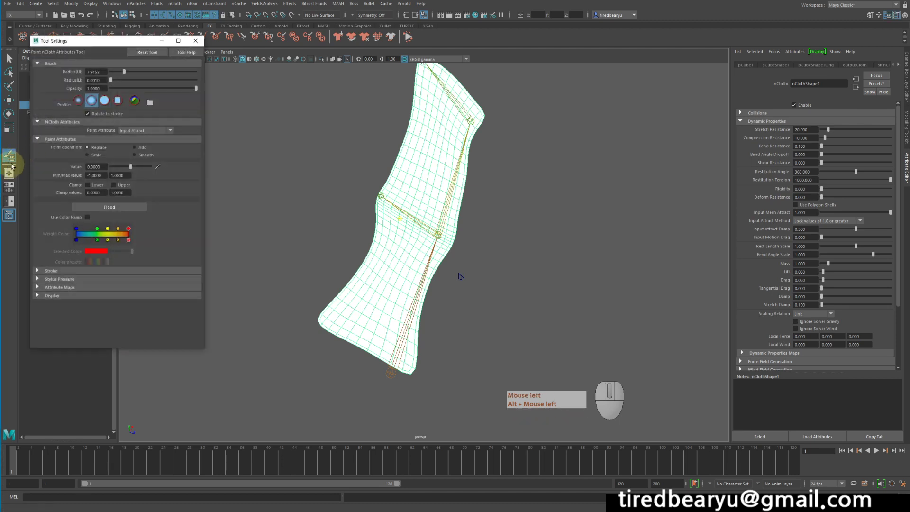
pyautogui.moveTo(90, 41); pyautogui.dragTo(173, 67)
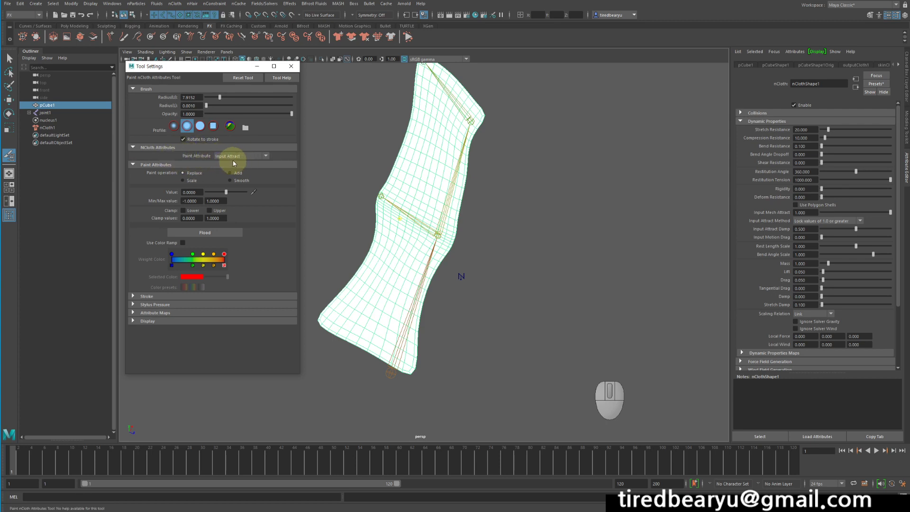
# Step: Look through the paintable nCloth attributes, try the Bend vertex map, and switch the paint attribute back to Input Attract
pyautogui.click(255, 155)
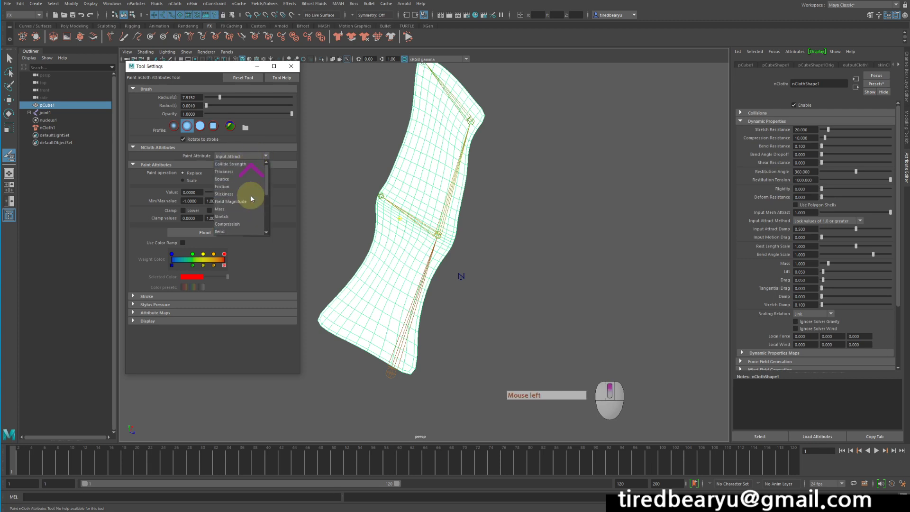
pyautogui.click(294, 139)
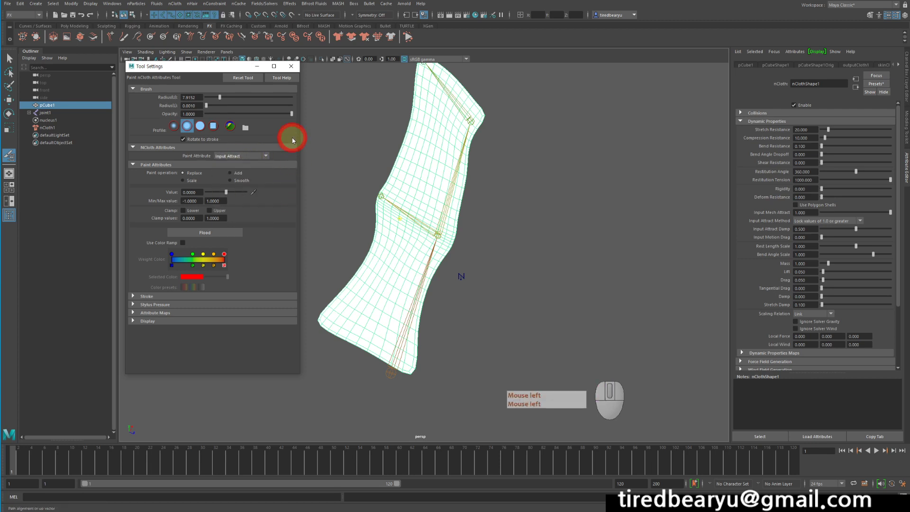
pyautogui.moveTo(417, 155)
pyautogui.mouseDown(button='right')
pyautogui.moveTo(426, 292)
pyautogui.moveTo(433, 282)
pyautogui.moveTo(480, 281)
pyautogui.moveTo(489, 301)
pyautogui.moveTo(522, 309)
pyautogui.moveTo(527, 355)
pyautogui.mouseUp(button='right')
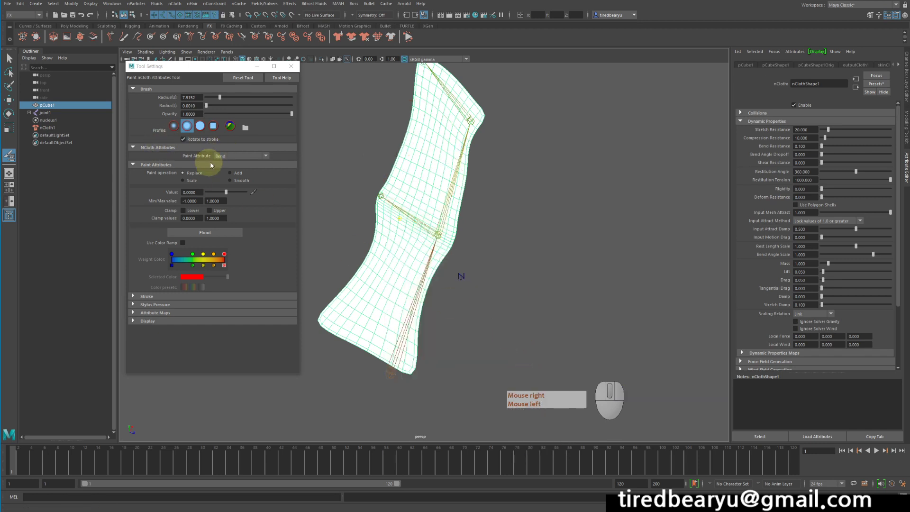
pyautogui.click(232, 155)
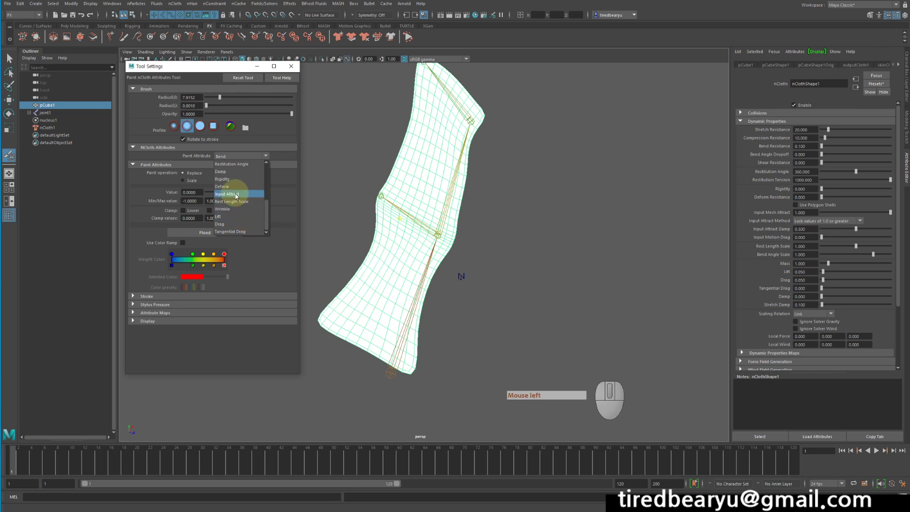
pyautogui.click(237, 196)
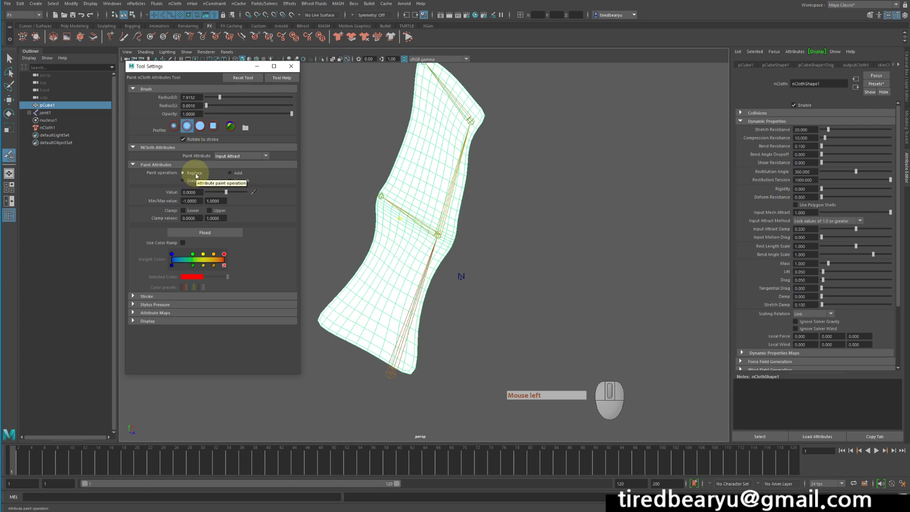
# Step: Try the Add paint operation and switch the brush to Smooth
pyautogui.click(241, 174)
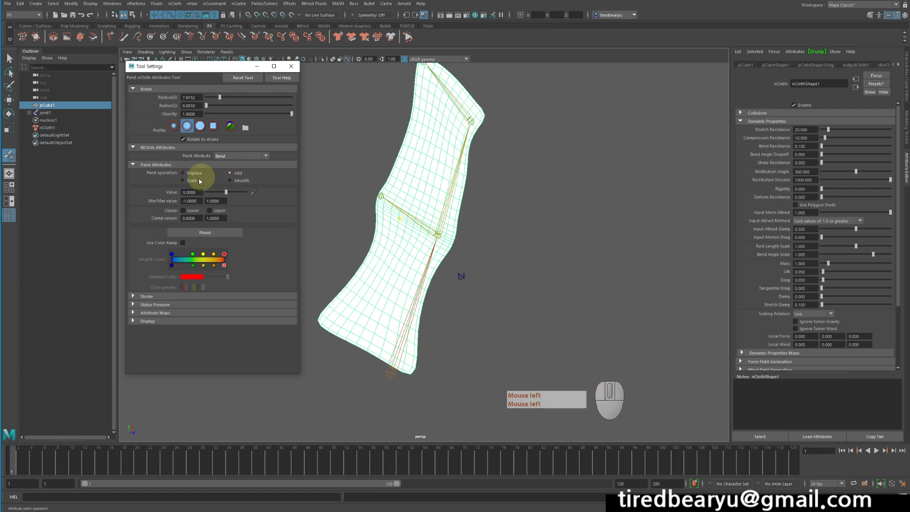
pyautogui.click(242, 180)
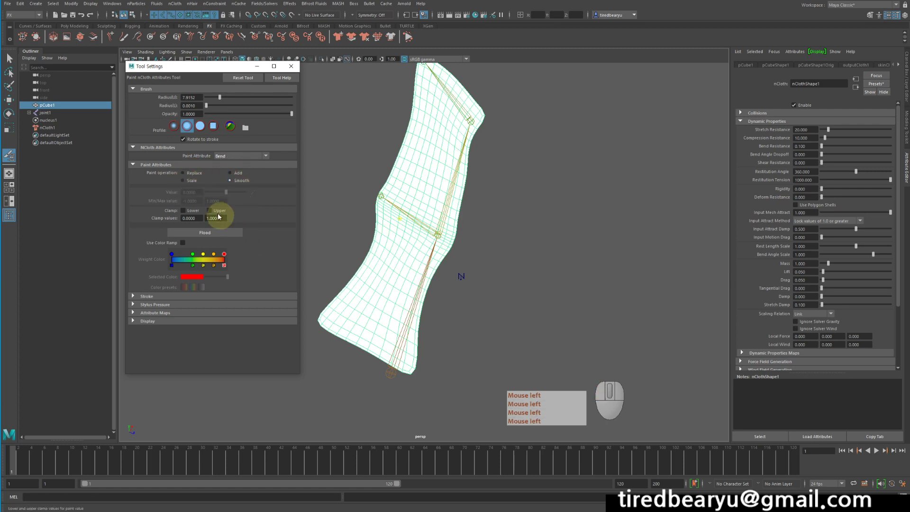
# Step: Compare the Replace and Add paint operations and leave the brush on Replace
pyautogui.click(184, 173)
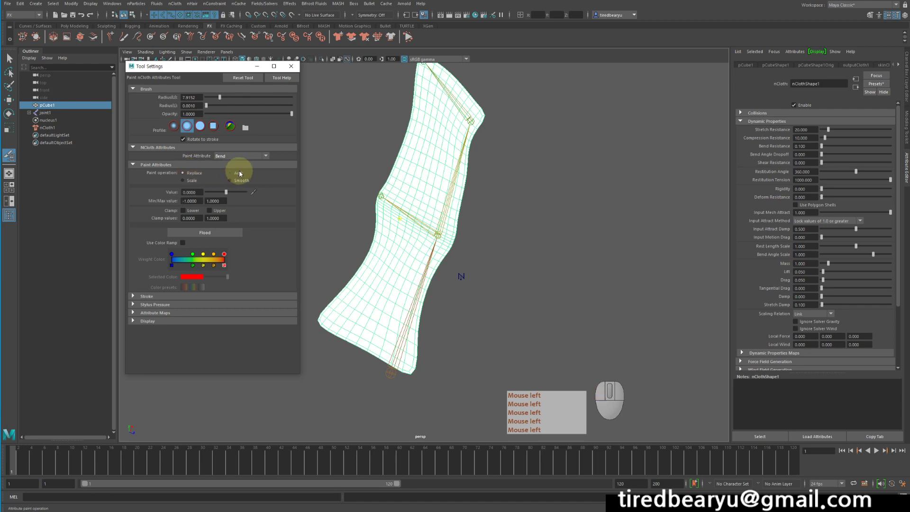
pyautogui.click(239, 173)
pyautogui.click(199, 175)
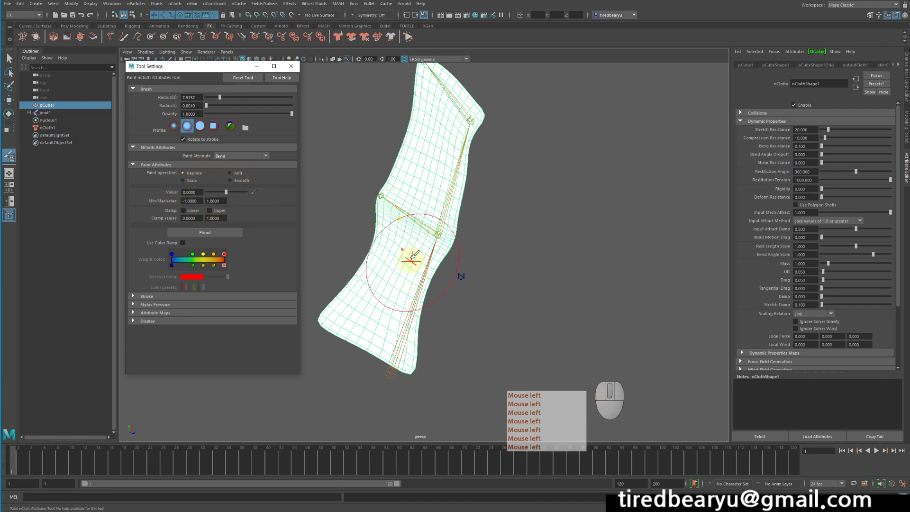
pyautogui.click(238, 172)
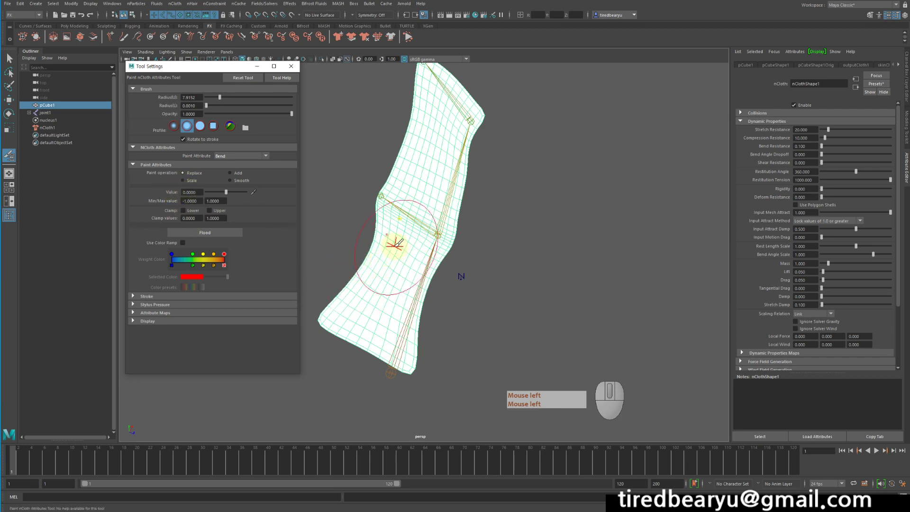
# Step: Paint value 0 over the wing's two membrane panels on both faces, leaving the bone-side edge, middle crossbar and tip unpainted
pyautogui.moveTo(396, 243)
pyautogui.mouseDown()
pyautogui.moveTo(366, 335)
pyautogui.moveTo(365, 308)
pyautogui.moveTo(345, 354)
pyautogui.moveTo(403, 300)
pyautogui.moveTo(386, 260)
pyautogui.moveTo(347, 327)
pyautogui.moveTo(382, 329)
pyautogui.moveTo(412, 352)
pyautogui.mouseUp()
pyautogui.keyDown('alt'); pyautogui.moveTo(396, 333); pyautogui.dragTo(397, 414, button='middle'); pyautogui.keyUp('alt')
pyautogui.moveTo(417, 207)
pyautogui.mouseDown()
pyautogui.moveTo(407, 210)
pyautogui.moveTo(419, 280)
pyautogui.mouseUp()
pyautogui.moveTo(418, 280)
pyautogui.keyDown('alt'); pyautogui.mouseDown()
pyautogui.moveTo(439, 236)
pyautogui.moveTo(532, 191)
pyautogui.mouseUp(); pyautogui.keyUp('alt')
pyautogui.keyDown('alt'); pyautogui.moveTo(490, 317); pyautogui.dragTo(483, 219, button='middle'); pyautogui.keyUp('alt')
pyautogui.moveTo(484, 219)
pyautogui.keyDown('alt'); pyautogui.mouseDown()
pyautogui.moveTo(488, 286)
pyautogui.moveTo(464, 245)
pyautogui.moveTo(497, 290)
pyautogui.moveTo(455, 172)
pyautogui.moveTo(457, 179)
pyautogui.moveTo(471, 152)
pyautogui.moveTo(449, 92)
pyautogui.moveTo(453, 187)
pyautogui.moveTo(392, 247)
pyautogui.mouseUp(); pyautogui.keyUp('alt')
pyautogui.keyDown('alt'); pyautogui.moveTo(393, 248); pyautogui.dragTo(437, 284, button='middle'); pyautogui.keyUp('alt')
pyautogui.keyDown('alt'); pyautogui.moveTo(436, 284); pyautogui.dragTo(426, 260); pyautogui.keyUp('alt')
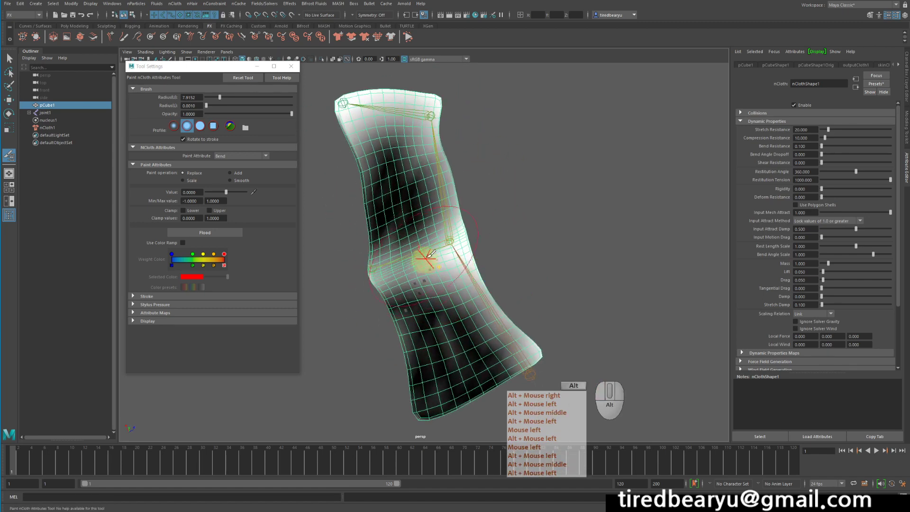
# Step: Set the paint value to 1, choose the solid brush profile and shrink the brush radius to about 1.32
pyautogui.keyDown('alt'); pyautogui.moveTo(427, 260); pyautogui.dragTo(406, 248, button='right'); pyautogui.keyUp('alt')
pyautogui.keyDown('alt'); pyautogui.moveTo(406, 248); pyautogui.dragTo(465, 328); pyautogui.keyUp('alt')
pyautogui.keyDown('alt'); pyautogui.moveTo(465, 329); pyautogui.dragTo(463, 266, button='middle'); pyautogui.keyUp('alt')
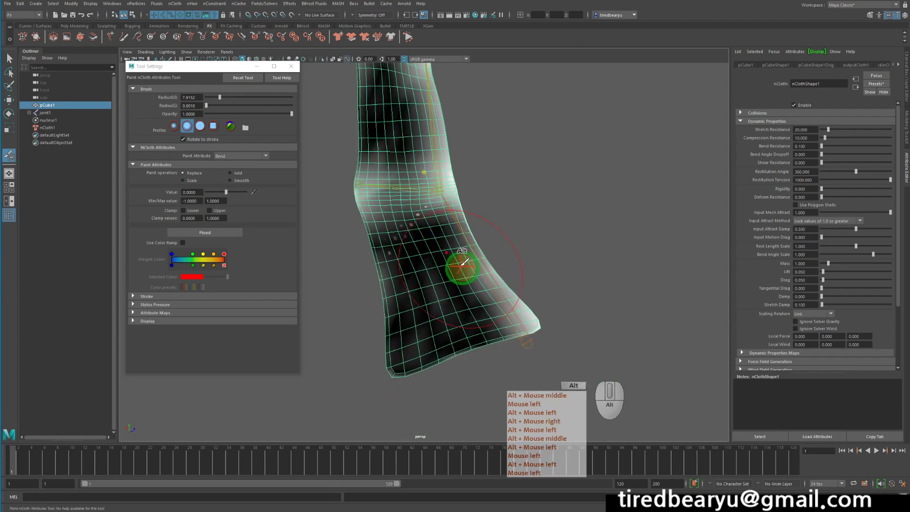
pyautogui.keyDown('alt'); pyautogui.moveTo(462, 267); pyautogui.dragTo(434, 280); pyautogui.keyUp('alt')
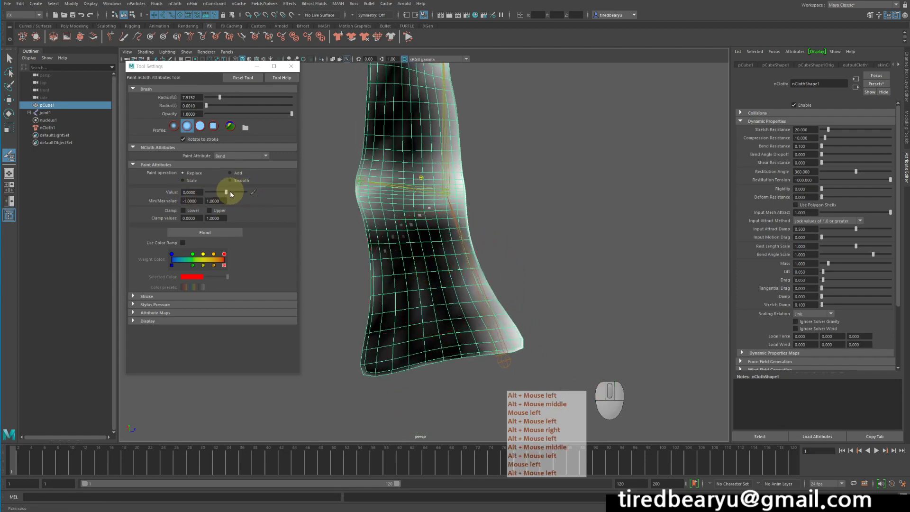
pyautogui.moveTo(231, 194); pyautogui.dragTo(278, 193)
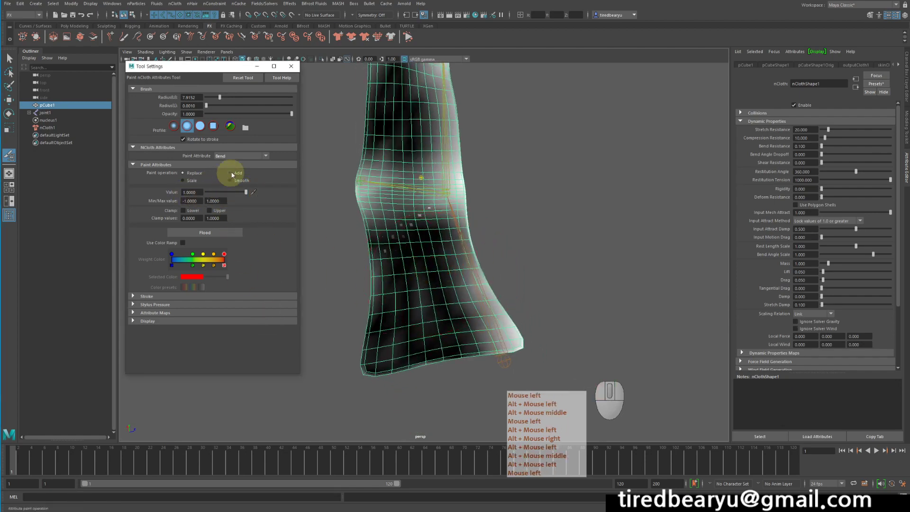
pyautogui.click(203, 129)
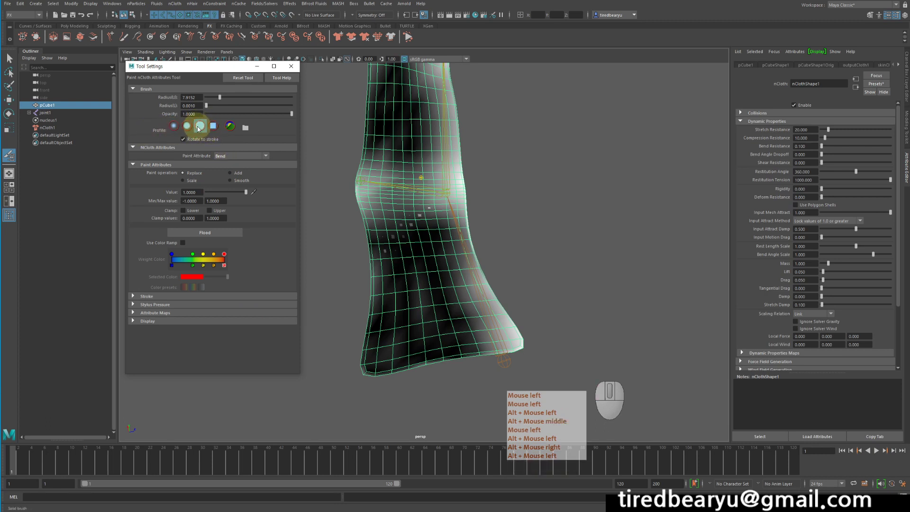
pyautogui.keyDown('alt'); pyautogui.moveTo(445, 180); pyautogui.dragTo(429, 220, button='middle'); pyautogui.keyUp('alt')
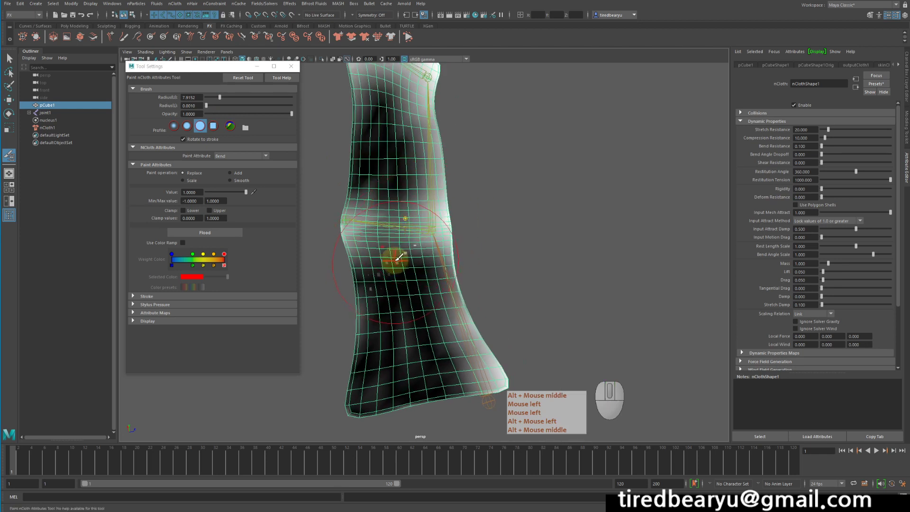
pyautogui.moveTo(433, 250); pyautogui.dragTo(410, 252)
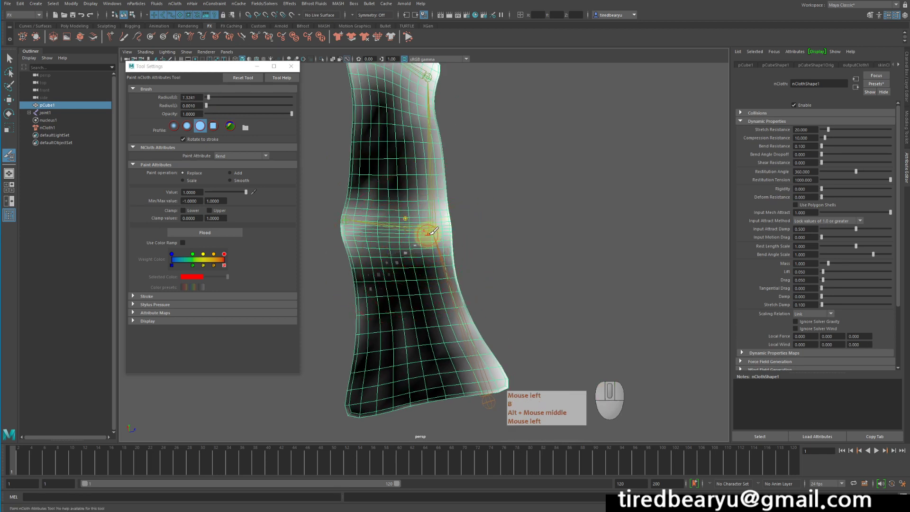
# Step: Paint value 1 along the middle crossbar and the bone-side edge on the wing's near face
pyautogui.moveTo(349, 219); pyautogui.dragTo(448, 232)
pyautogui.keyDown('alt'); pyautogui.moveTo(448, 231); pyautogui.dragTo(408, 233, button='middle'); pyautogui.keyUp('alt')
pyautogui.moveTo(409, 233); pyautogui.dragTo(457, 379)
pyautogui.keyDown('alt'); pyautogui.moveTo(464, 284); pyautogui.dragTo(446, 325, button='middle'); pyautogui.keyUp('alt')
pyautogui.moveTo(447, 325)
pyautogui.mouseDown()
pyautogui.moveTo(427, 315)
pyautogui.moveTo(417, 189)
pyautogui.moveTo(315, 136)
pyautogui.moveTo(380, 161)
pyautogui.moveTo(406, 206)
pyautogui.moveTo(415, 281)
pyautogui.mouseUp()
# Step: Paint value 1 along the crossbar, bones and thick edge on the wing's opposite face, undoing and repainting faulty strokes
pyautogui.keyDown('alt'); pyautogui.moveTo(420, 327); pyautogui.dragTo(427, 152, button='middle'); pyautogui.keyUp('alt')
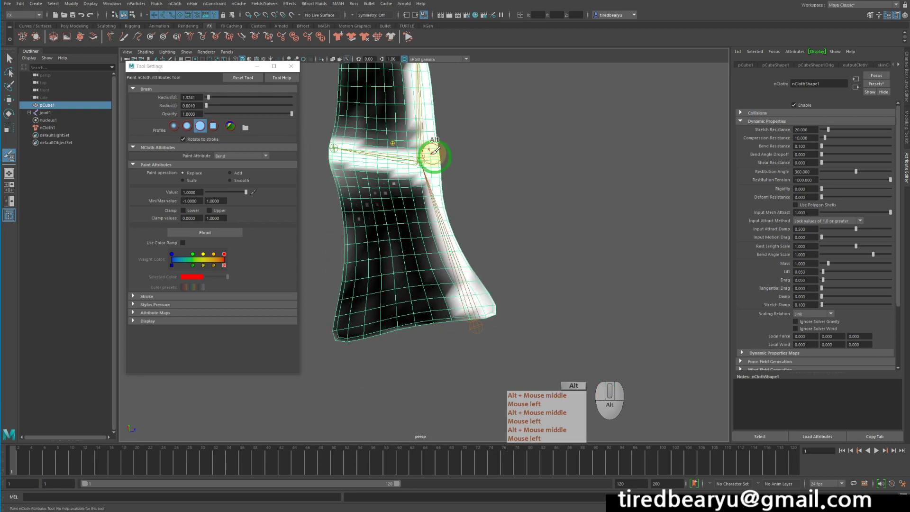
pyautogui.moveTo(427, 152)
pyautogui.keyDown('alt'); pyautogui.mouseDown()
pyautogui.moveTo(509, 132)
pyautogui.moveTo(534, 146)
pyautogui.mouseUp(); pyautogui.keyUp('alt')
pyautogui.moveTo(398, 204)
pyautogui.mouseDown()
pyautogui.moveTo(457, 321)
pyautogui.moveTo(483, 342)
pyautogui.mouseUp()
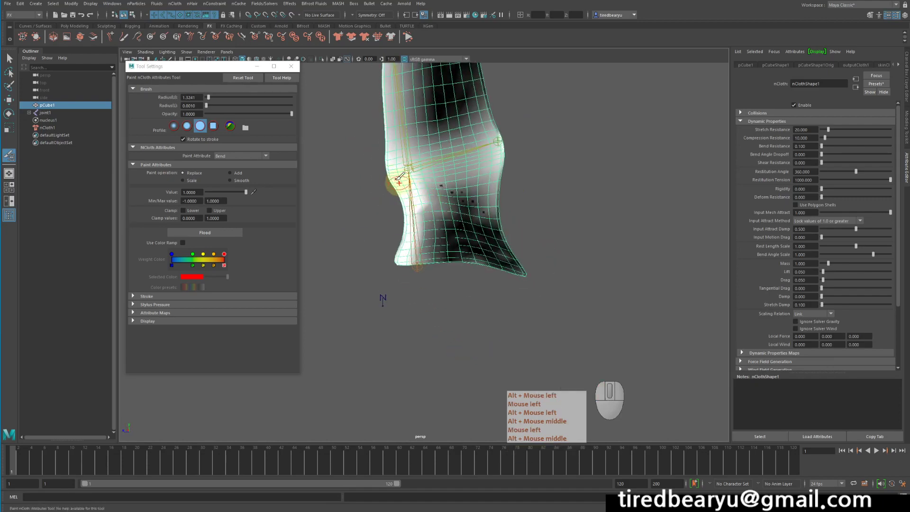
pyautogui.moveTo(398, 177); pyautogui.dragTo(467, 153)
pyautogui.keyDown('alt'); pyautogui.moveTo(516, 131); pyautogui.dragTo(463, 238, button='middle'); pyautogui.keyUp('alt')
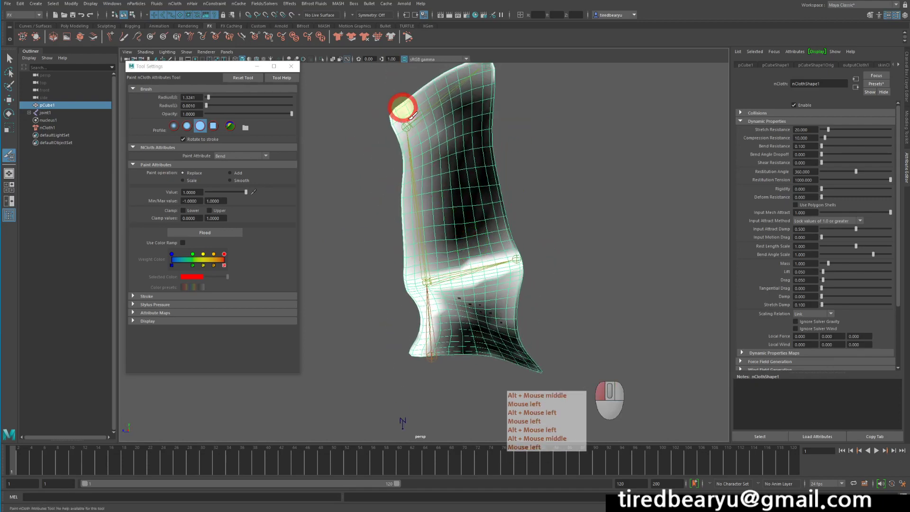
pyautogui.moveTo(404, 106)
pyautogui.mouseDown()
pyautogui.moveTo(427, 229)
pyautogui.moveTo(420, 285)
pyautogui.moveTo(422, 147)
pyautogui.moveTo(411, 123)
pyautogui.moveTo(421, 270)
pyautogui.mouseUp()
pyautogui.hotkey('ctrl', 'z')
pyautogui.hotkey('ctrl', 'z')
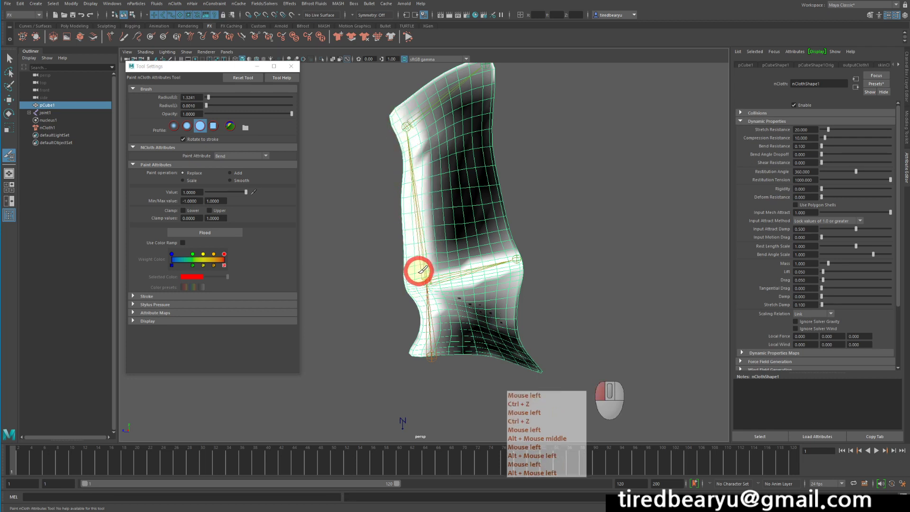
pyautogui.moveTo(405, 122)
pyautogui.mouseDown()
pyautogui.moveTo(498, 61)
pyautogui.moveTo(502, 102)
pyautogui.moveTo(486, 152)
pyautogui.moveTo(417, 178)
pyautogui.moveTo(483, 157)
pyautogui.moveTo(372, 155)
pyautogui.mouseUp()
# Step: Switch the paint operation to Smooth and soften the black-white borders around both panels on the wing's near face
pyautogui.keyDown('alt'); pyautogui.moveTo(372, 154); pyautogui.dragTo(437, 155, button='middle'); pyautogui.keyUp('alt')
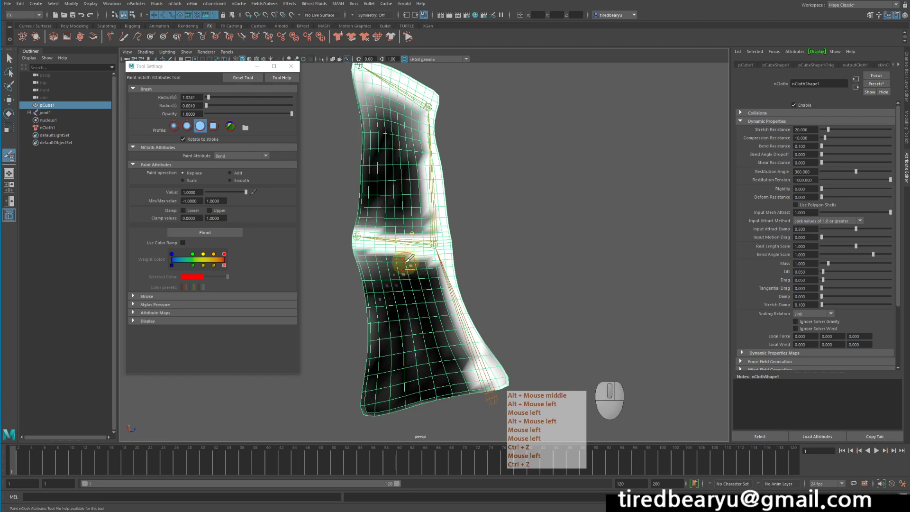
pyautogui.click(234, 181)
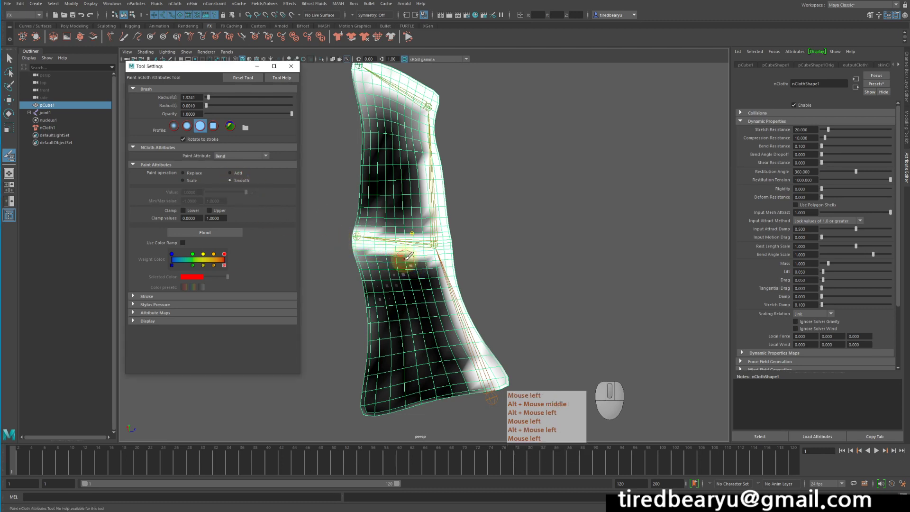
pyautogui.moveTo(387, 252)
pyautogui.mouseDown()
pyautogui.moveTo(421, 264)
pyautogui.moveTo(458, 398)
pyautogui.moveTo(459, 323)
pyautogui.mouseUp()
pyautogui.moveTo(476, 380); pyautogui.dragTo(463, 366)
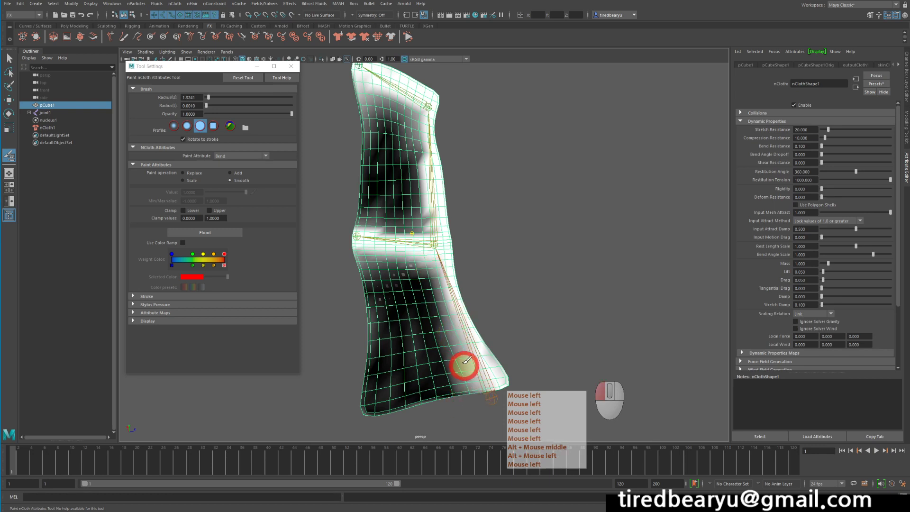
pyautogui.moveTo(418, 226)
pyautogui.mouseDown()
pyautogui.moveTo(346, 222)
pyautogui.moveTo(410, 223)
pyautogui.moveTo(429, 156)
pyautogui.moveTo(412, 122)
pyautogui.moveTo(420, 107)
pyautogui.moveTo(361, 81)
pyautogui.mouseUp()
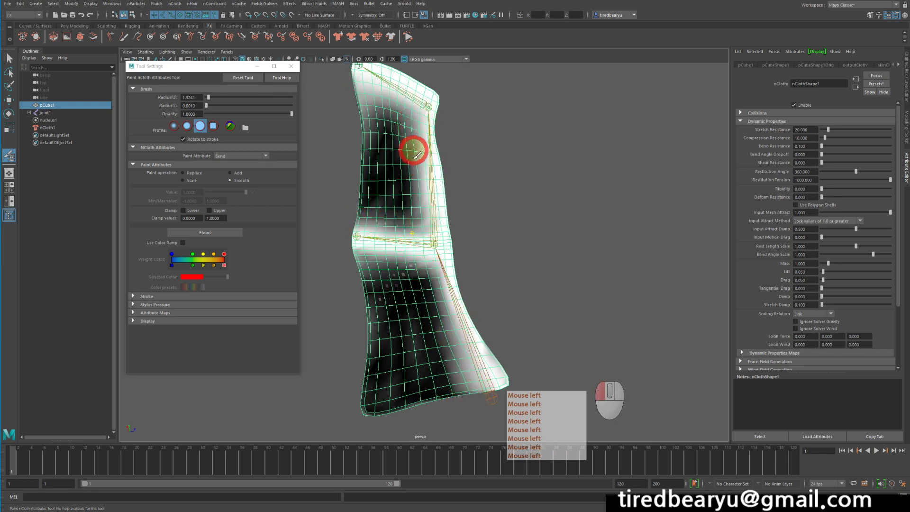
pyautogui.moveTo(414, 152)
pyautogui.mouseDown()
pyautogui.moveTo(417, 217)
pyautogui.moveTo(417, 159)
pyautogui.moveTo(419, 191)
pyautogui.mouseUp()
# Step: Smooth the remaining weight borders around the crossbar and bones on the opposite face, and touch up the near face
pyautogui.moveTo(402, 237)
pyautogui.keyDown('alt'); pyautogui.mouseDown()
pyautogui.moveTo(520, 199)
pyautogui.moveTo(412, 244)
pyautogui.mouseUp(); pyautogui.keyUp('alt')
pyautogui.moveTo(445, 187); pyautogui.dragTo(405, 220)
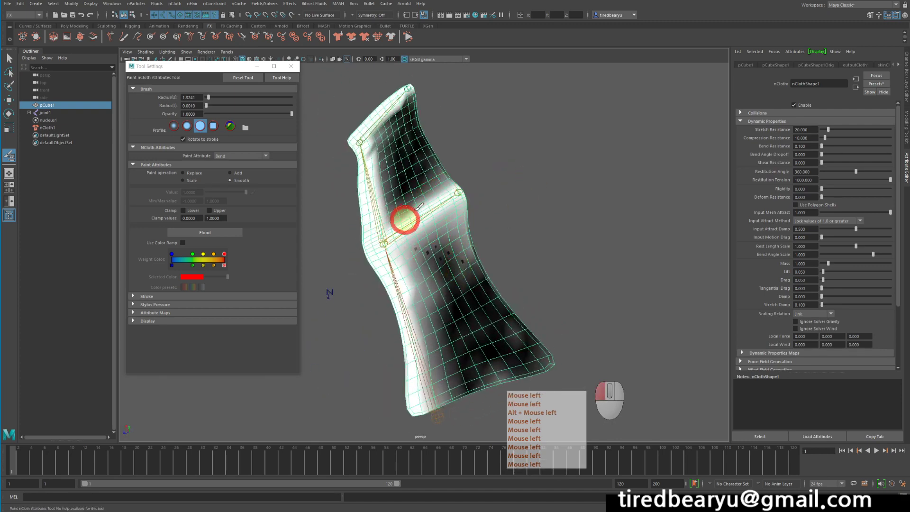
pyautogui.moveTo(409, 274)
pyautogui.mouseDown()
pyautogui.moveTo(422, 351)
pyautogui.moveTo(446, 388)
pyautogui.moveTo(512, 373)
pyautogui.moveTo(488, 332)
pyautogui.moveTo(493, 323)
pyautogui.mouseUp()
pyautogui.moveTo(493, 323)
pyautogui.keyDown('alt'); pyautogui.mouseDown()
pyautogui.moveTo(417, 258)
pyautogui.moveTo(412, 240)
pyautogui.mouseUp(); pyautogui.keyUp('alt')
pyautogui.moveTo(405, 216); pyautogui.dragTo(402, 178)
pyautogui.keyDown('alt'); pyautogui.moveTo(402, 178); pyautogui.dragTo(414, 254, button='middle'); pyautogui.keyUp('alt')
pyautogui.moveTo(454, 148); pyautogui.dragTo(442, 174)
pyautogui.moveTo(432, 284)
pyautogui.mouseDown()
pyautogui.moveTo(522, 311)
pyautogui.moveTo(436, 300)
pyautogui.moveTo(391, 281)
pyautogui.moveTo(413, 282)
pyautogui.mouseUp()
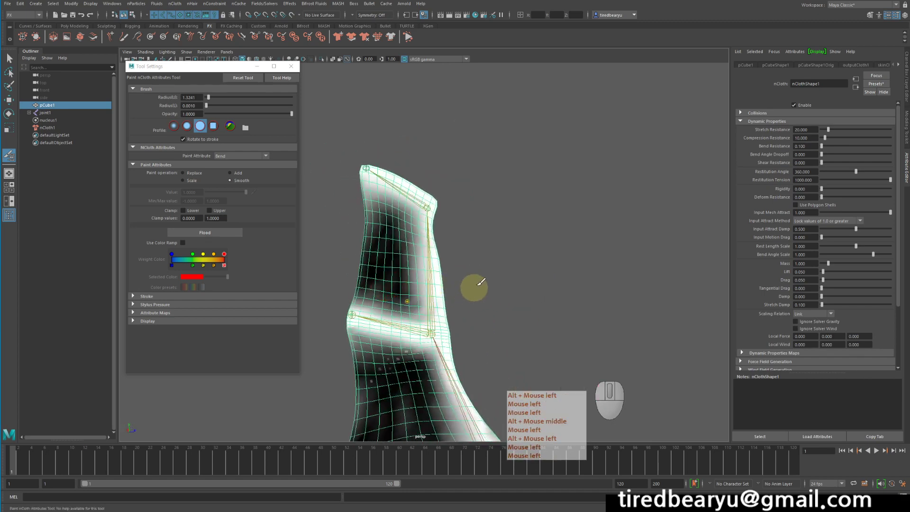
# Step: Close the paint tool settings and leave vertex map painting for the Move tool
pyautogui.keyDown('alt'); pyautogui.moveTo(499, 311); pyautogui.dragTo(565, 215, button='middle'); pyautogui.keyUp('alt')
pyautogui.moveTo(565, 216)
pyautogui.keyDown('alt'); pyautogui.mouseDown()
pyautogui.moveTo(549, 224)
pyautogui.moveTo(556, 219)
pyautogui.mouseUp(); pyautogui.keyUp('alt')
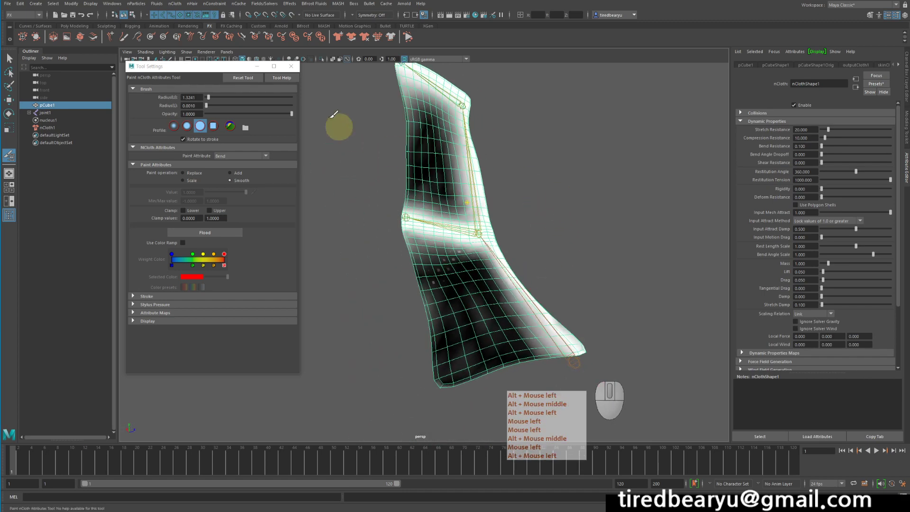
pyautogui.click(294, 70)
pyautogui.keyDown('alt'); pyautogui.moveTo(332, 179); pyautogui.dragTo(366, 177); pyautogui.keyUp('alt')
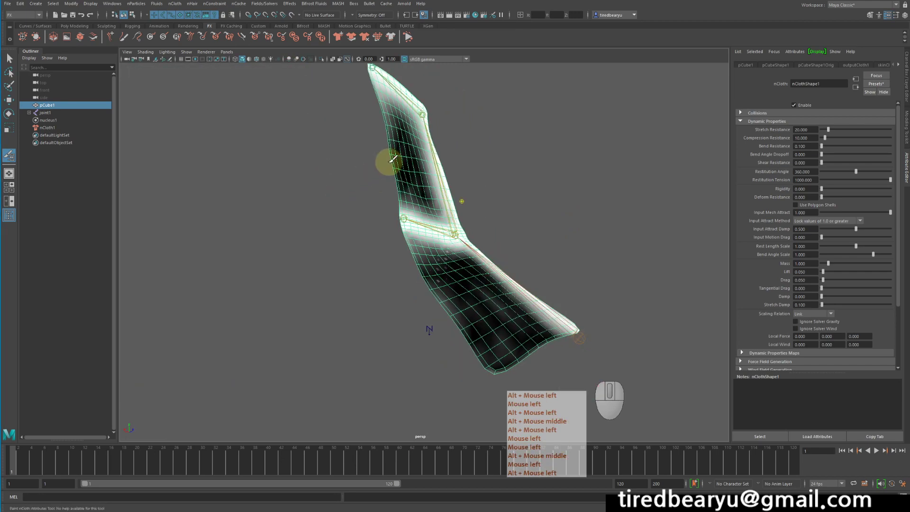
pyautogui.press('w')
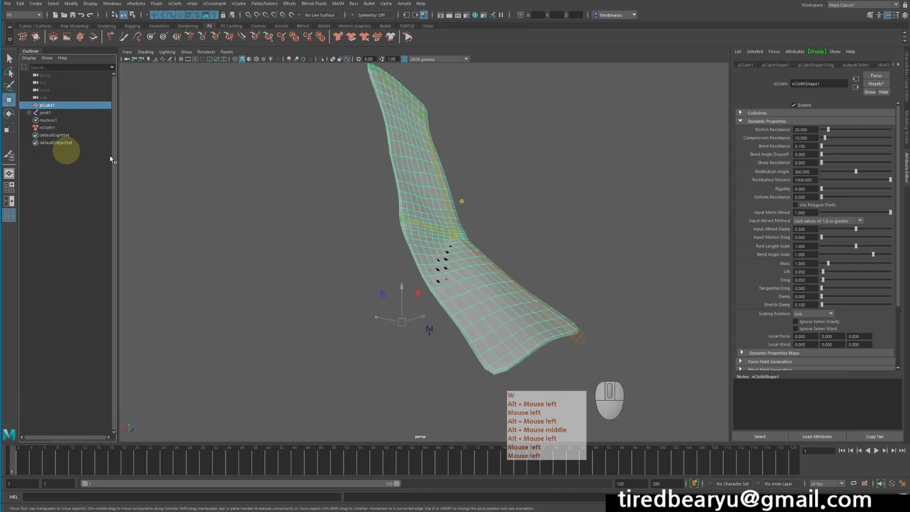
# Step: Deselect the wing and play the simulation, examining how the painted cloth areas move from several angles
pyautogui.keyDown('alt'); pyautogui.moveTo(623, 260); pyautogui.dragTo(412, 246); pyautogui.keyUp('alt')
pyautogui.click(556, 242)
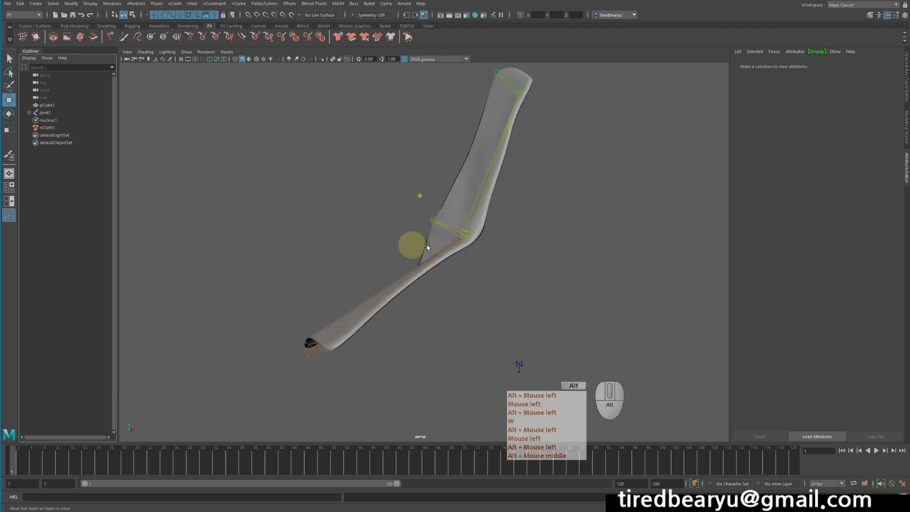
pyautogui.keyDown('alt'); pyautogui.moveTo(493, 244); pyautogui.dragTo(454, 235, button='right'); pyautogui.keyUp('alt')
pyautogui.keyDown('alt'); pyautogui.moveTo(454, 235); pyautogui.dragTo(444, 256, button='middle'); pyautogui.keyUp('alt')
pyautogui.keyDown('alt'); pyautogui.moveTo(444, 256); pyautogui.dragTo(453, 258); pyautogui.keyUp('alt')
pyautogui.keyDown('alt'); pyautogui.moveTo(453, 258); pyautogui.dragTo(533, 261, button='right'); pyautogui.keyUp('alt')
pyautogui.keyDown('alt'); pyautogui.moveTo(533, 261); pyautogui.dragTo(539, 261); pyautogui.keyUp('alt')
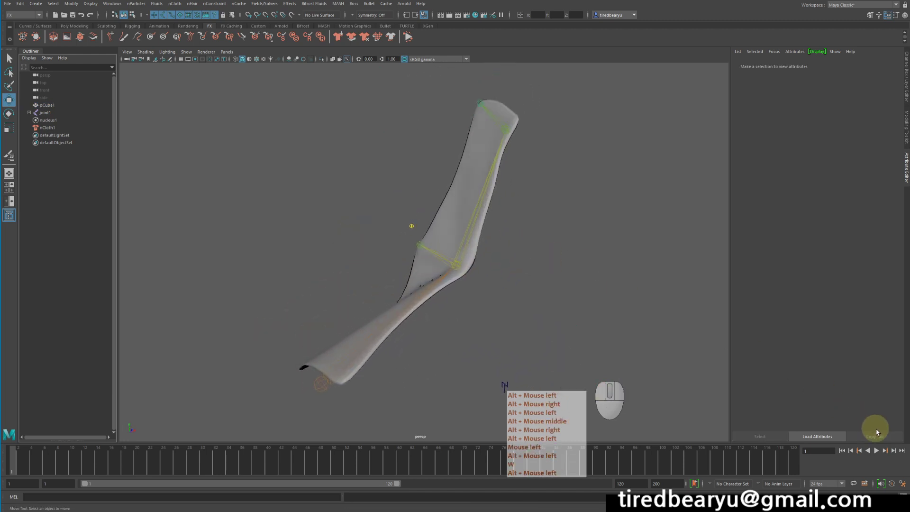
pyautogui.click(876, 451)
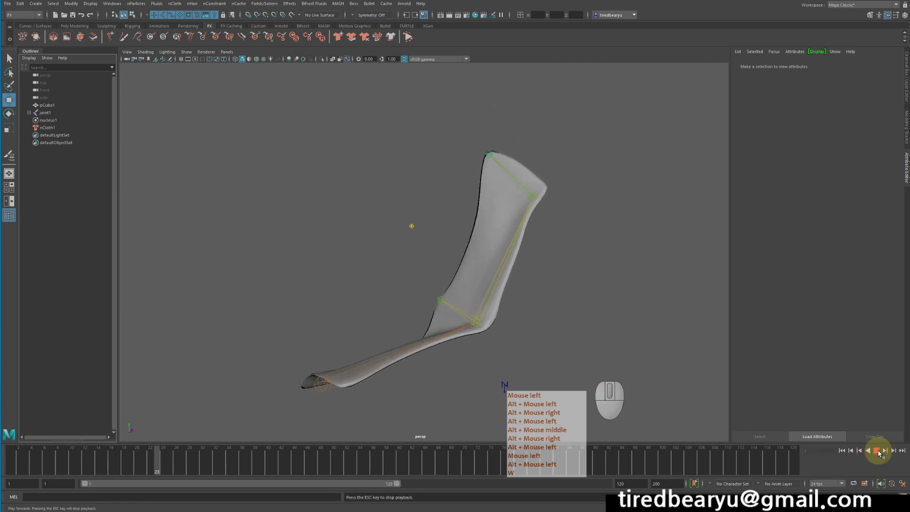
pyautogui.keyDown('alt'); pyautogui.moveTo(542, 265); pyautogui.dragTo(542, 242, button='middle'); pyautogui.keyUp('alt')
pyautogui.keyDown('alt'); pyautogui.moveTo(541, 243); pyautogui.dragTo(537, 265); pyautogui.keyUp('alt')
pyautogui.keyDown('alt'); pyautogui.moveTo(531, 274); pyautogui.dragTo(525, 280); pyautogui.keyUp('alt')
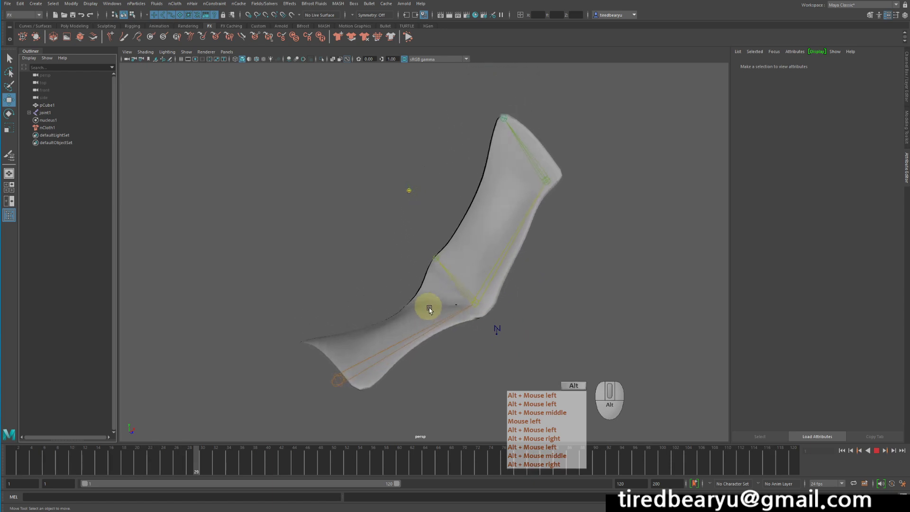
pyautogui.keyDown('alt'); pyautogui.moveTo(428, 305); pyautogui.dragTo(447, 336); pyautogui.keyUp('alt')
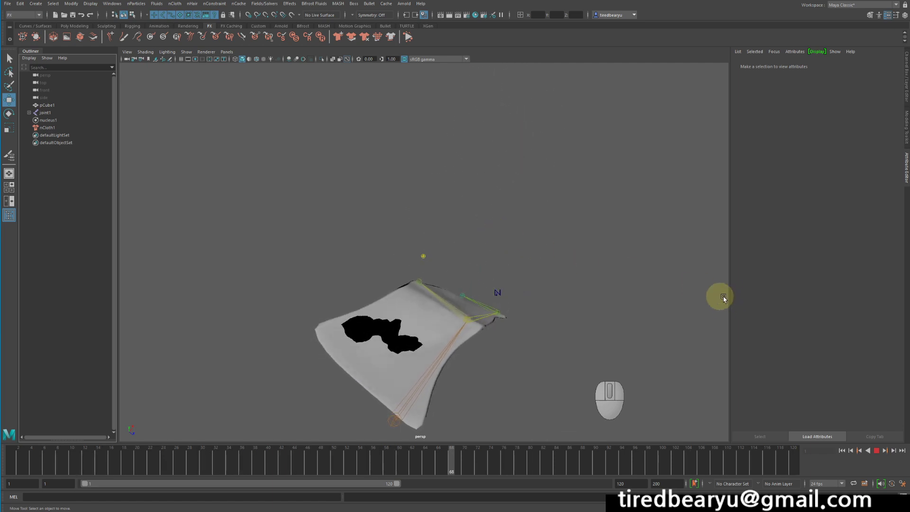
# Step: Stop the playback, check the wing's deformed surface and return to the first frame
pyautogui.click(876, 450)
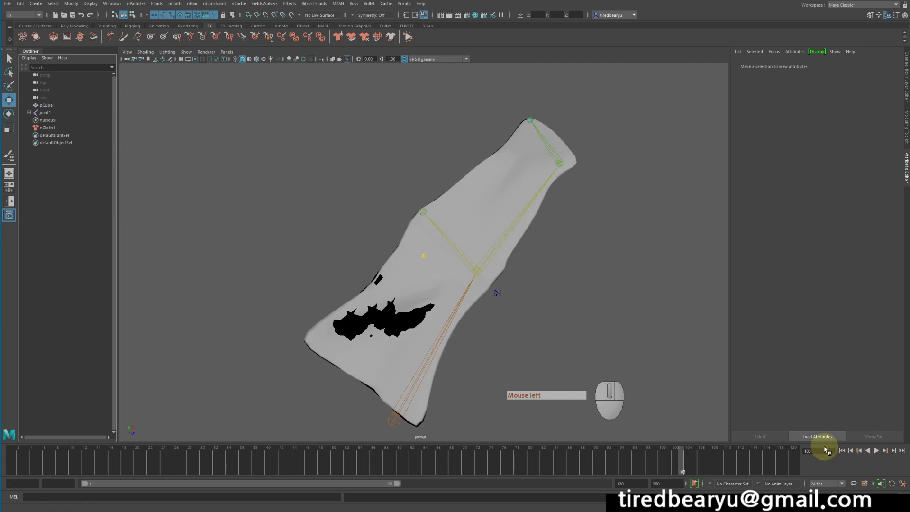
pyautogui.keyDown('alt'); pyautogui.moveTo(388, 301); pyautogui.dragTo(382, 308); pyautogui.keyUp('alt')
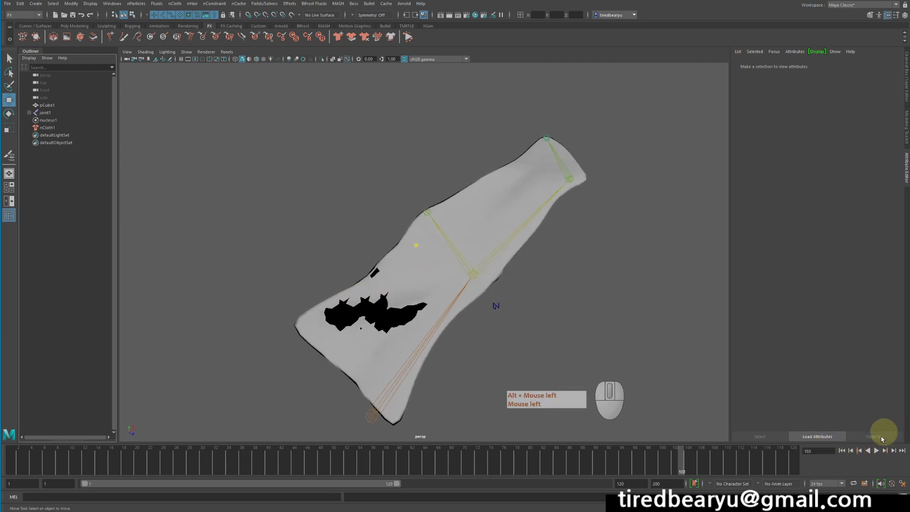
pyautogui.click(842, 450)
# Step: Select the wing and set its nCloth Solver Display to Collision Thickness, checking the thickness from the side
pyautogui.click(463, 171)
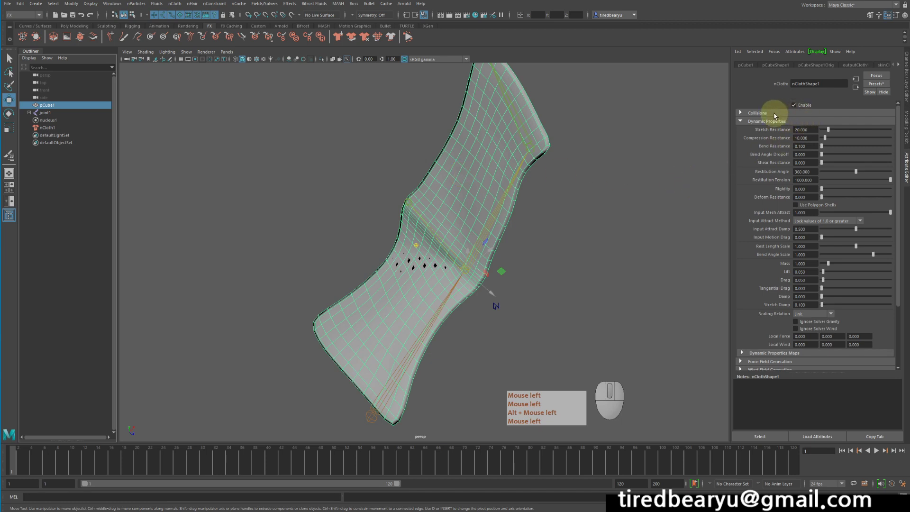
pyautogui.click(758, 113)
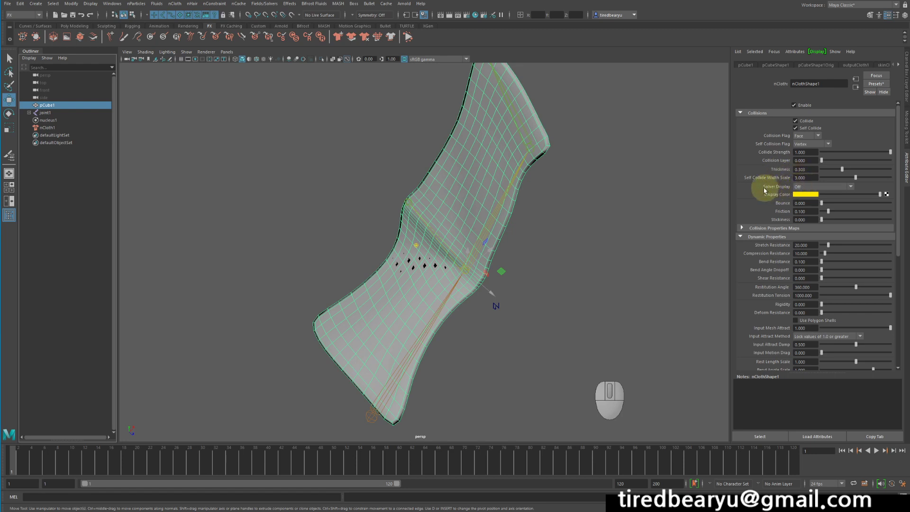
pyautogui.click(806, 187)
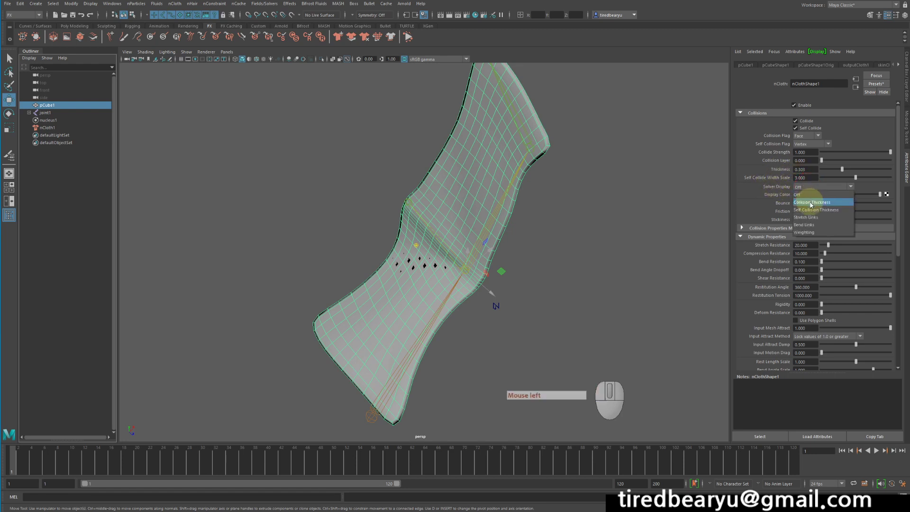
pyautogui.click(824, 202)
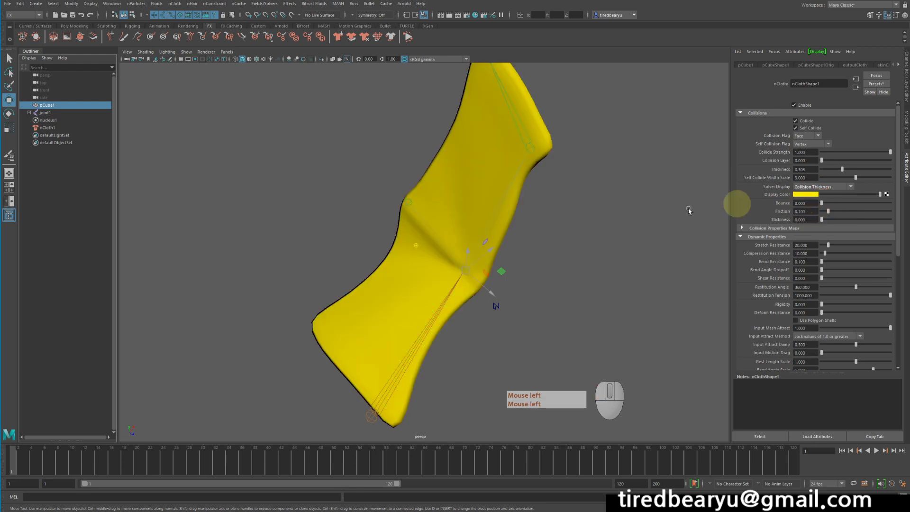
pyautogui.keyDown('alt'); pyautogui.moveTo(569, 227); pyautogui.dragTo(491, 223); pyautogui.keyUp('alt')
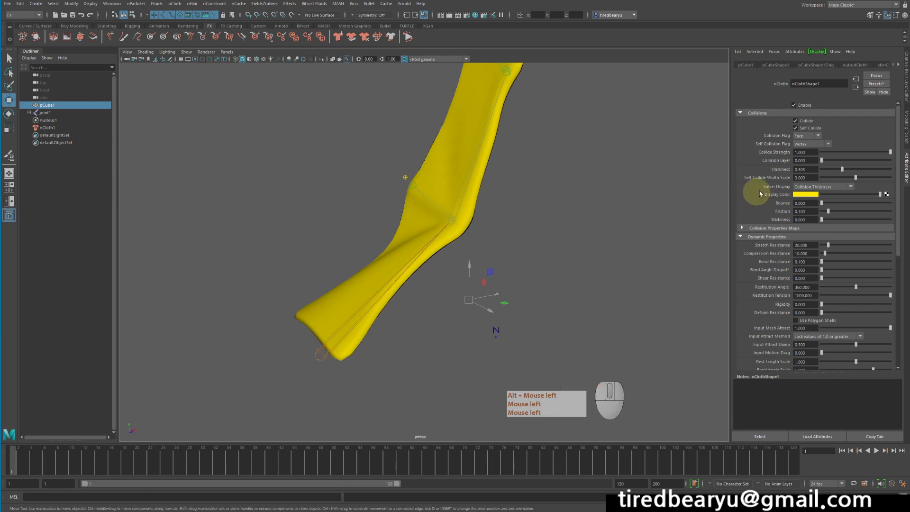
# Step: Switch the wing's nCloth Solver Display to Self Collision Thickness and inspect the collision spheres around the mesh
pyautogui.click(829, 189)
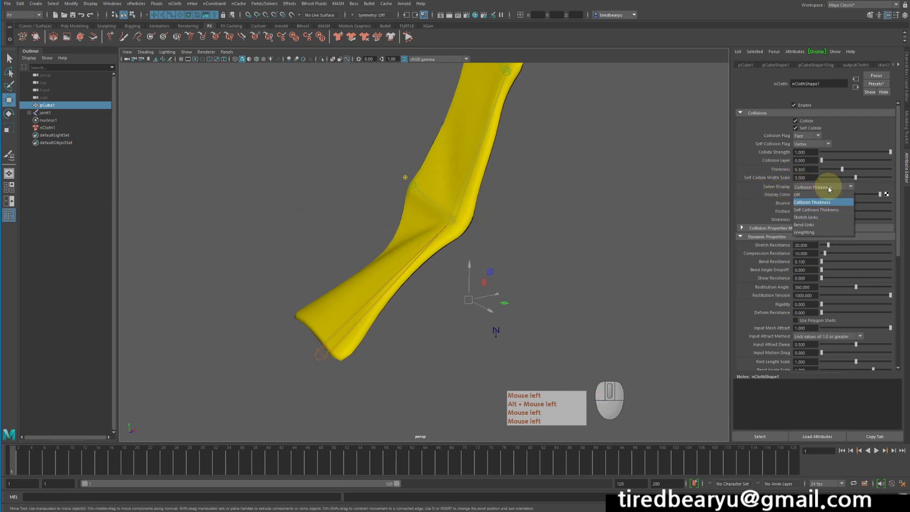
pyautogui.click(813, 211)
pyautogui.moveTo(520, 203)
pyautogui.keyDown('alt'); pyautogui.mouseDown()
pyautogui.moveTo(591, 170)
pyautogui.moveTo(624, 179)
pyautogui.moveTo(608, 195)
pyautogui.moveTo(518, 195)
pyautogui.mouseUp(); pyautogui.keyUp('alt')
pyautogui.keyDown('alt'); pyautogui.moveTo(518, 195); pyautogui.dragTo(532, 209, button='middle'); pyautogui.keyUp('alt')
pyautogui.keyDown('alt'); pyautogui.moveTo(532, 209); pyautogui.dragTo(637, 216); pyautogui.keyUp('alt')
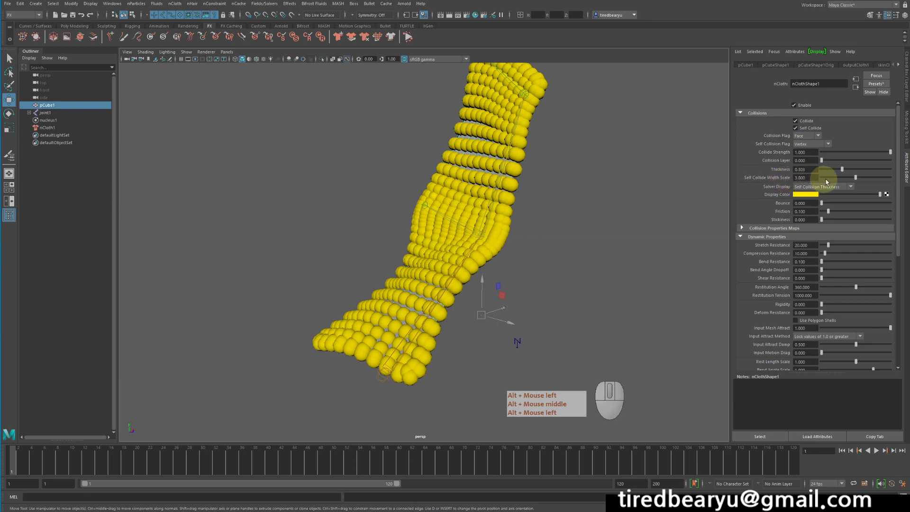
# Step: Reduce the nCloth Self Collide Width Scale to 0.825 and check the spacing of the collision spheres across the whole wing
pyautogui.moveTo(856, 178); pyautogui.dragTo(831, 178)
pyautogui.keyDown('alt'); pyautogui.moveTo(646, 199); pyautogui.dragTo(621, 248); pyautogui.keyUp('alt')
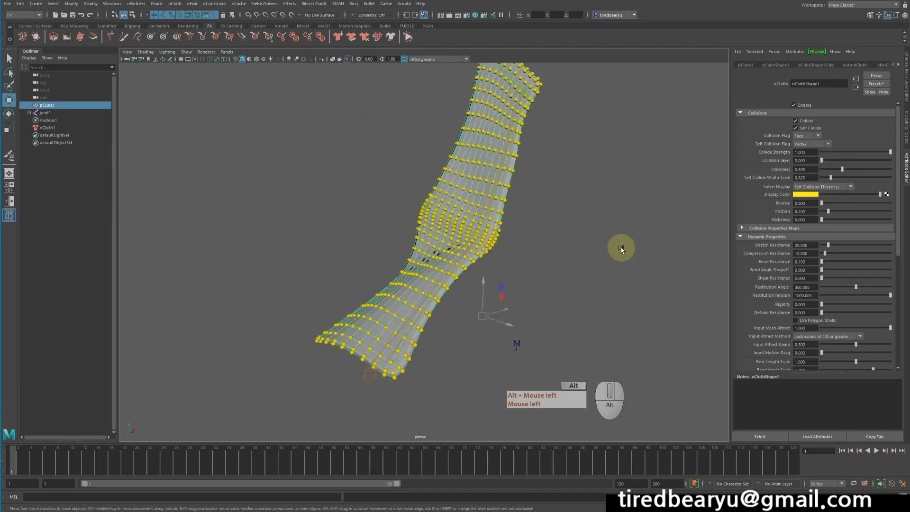
pyautogui.keyDown('alt'); pyautogui.moveTo(621, 247); pyautogui.dragTo(613, 231, button='middle'); pyautogui.keyUp('alt')
pyautogui.keyDown('alt'); pyautogui.moveTo(614, 231); pyautogui.dragTo(577, 228, button='right'); pyautogui.keyUp('alt')
pyautogui.keyDown('alt'); pyautogui.moveTo(577, 228); pyautogui.dragTo(563, 250, button='middle'); pyautogui.keyUp('alt')
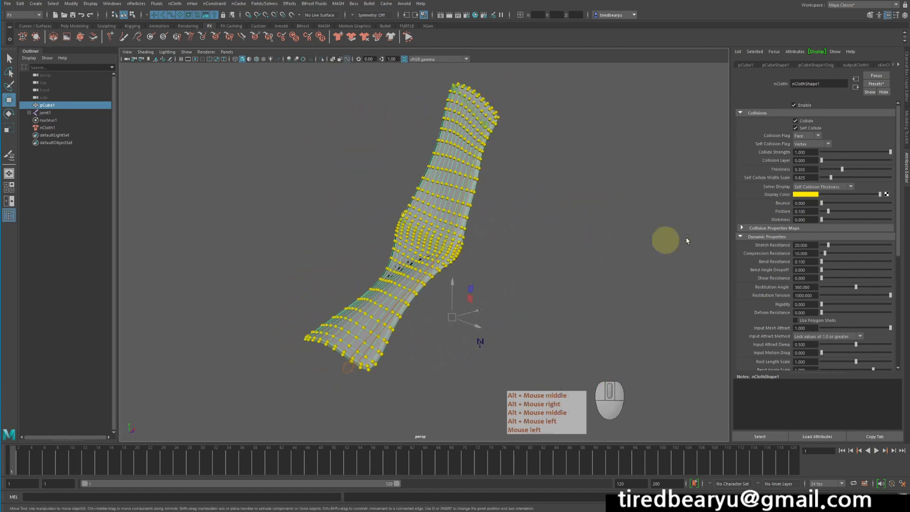
# Step: Replay the simulation from the first frame, stop it partway and examine the wing's surface for self-penetration
pyautogui.click(843, 451)
pyautogui.click(843, 451)
pyautogui.click(876, 450)
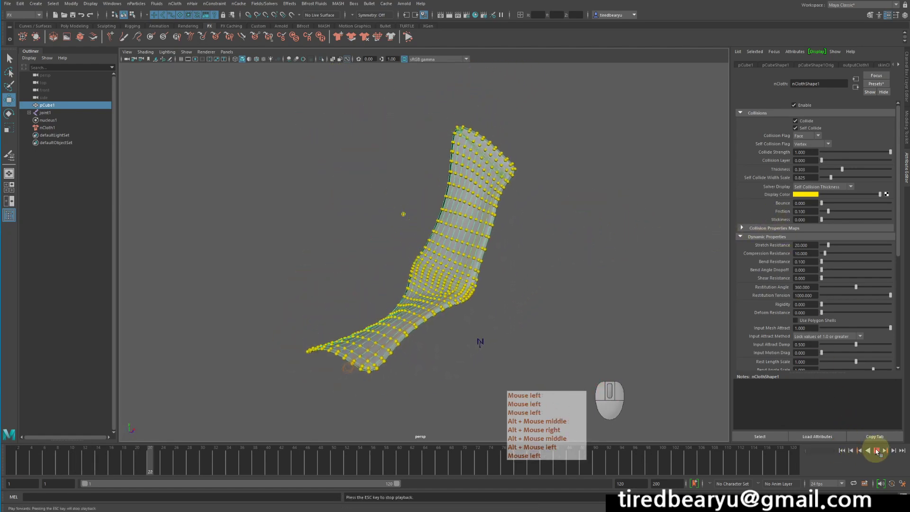
pyautogui.keyDown('alt'); pyautogui.moveTo(607, 318); pyautogui.dragTo(610, 328); pyautogui.keyUp('alt')
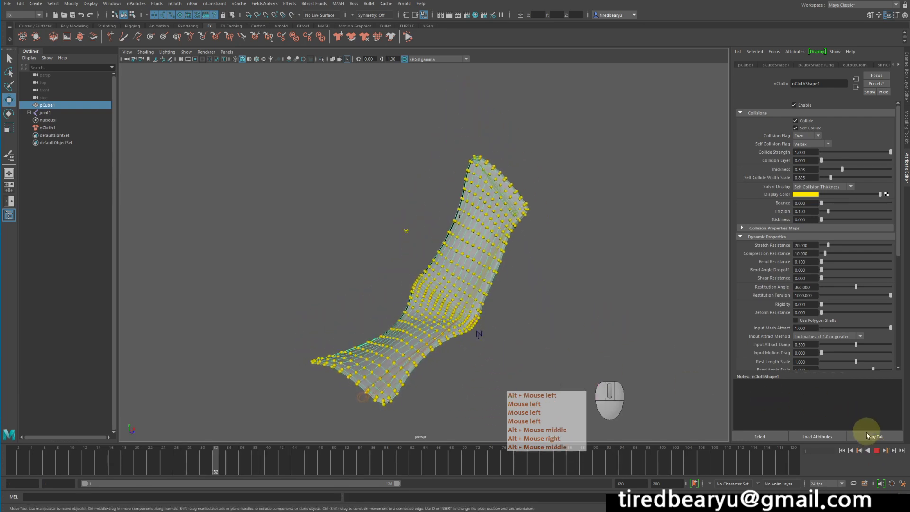
pyautogui.click(877, 451)
pyautogui.keyDown('alt'); pyautogui.moveTo(377, 346); pyautogui.dragTo(367, 351); pyautogui.keyUp('alt')
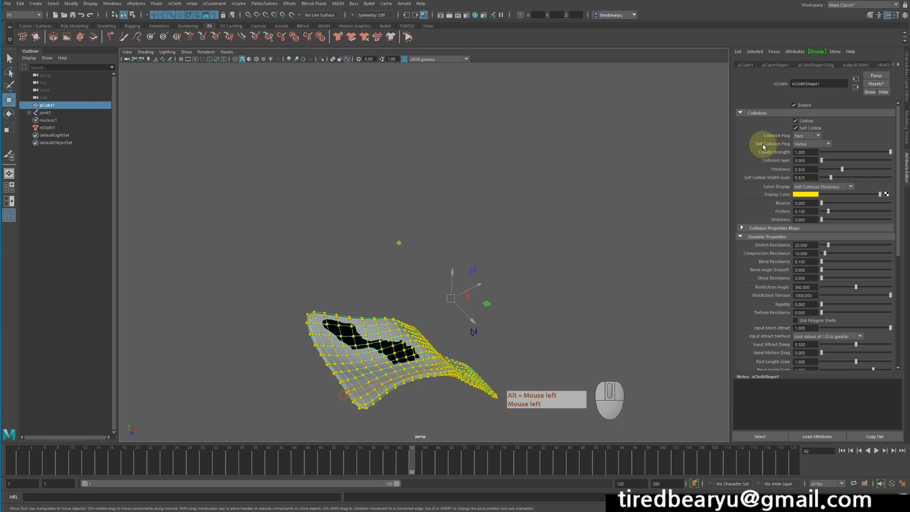
# Step: Set the nCloth Self Collision Flag to VertexEdge
pyautogui.click(807, 144)
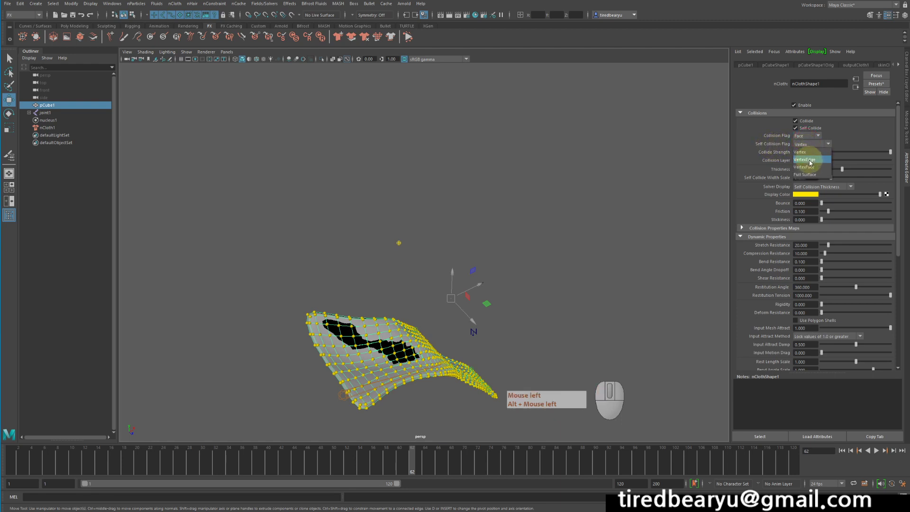
pyautogui.click(810, 161)
# Step: Examine the edge-based self-collision thickness on the folded wing from several angles and distances
pyautogui.keyDown('alt'); pyautogui.moveTo(567, 199); pyautogui.dragTo(455, 225); pyautogui.keyUp('alt')
pyautogui.keyDown('alt'); pyautogui.moveTo(455, 226); pyautogui.dragTo(571, 237, button='right'); pyautogui.keyUp('alt')
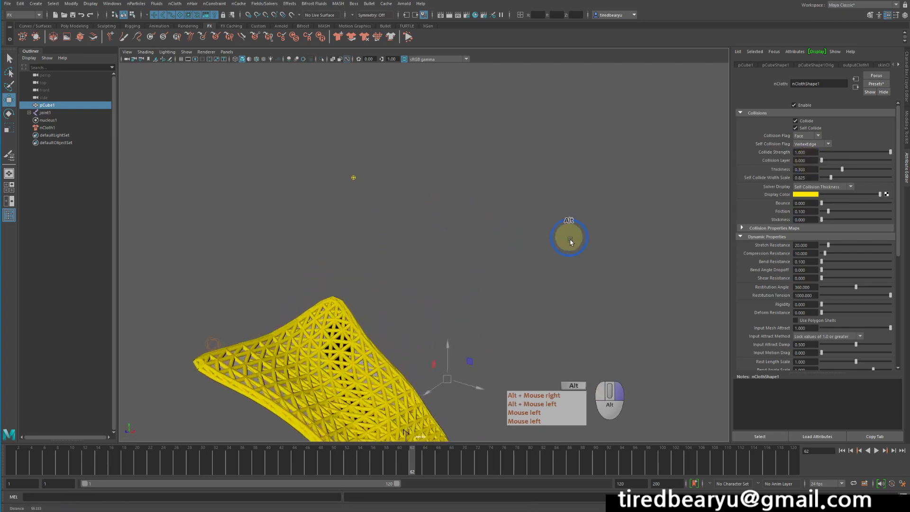
pyautogui.keyDown('alt'); pyautogui.moveTo(571, 237); pyautogui.dragTo(530, 83, button='middle'); pyautogui.keyUp('alt')
pyautogui.keyDown('alt'); pyautogui.moveTo(530, 82); pyautogui.dragTo(419, 188); pyautogui.keyUp('alt')
pyautogui.keyDown('alt'); pyautogui.moveTo(419, 189); pyautogui.dragTo(294, 190, button='right'); pyautogui.keyUp('alt')
pyautogui.keyDown('alt'); pyautogui.moveTo(294, 190); pyautogui.dragTo(378, 187); pyautogui.keyUp('alt')
pyautogui.keyDown('alt'); pyautogui.moveTo(379, 185); pyautogui.dragTo(494, 206, button='right'); pyautogui.keyUp('alt')
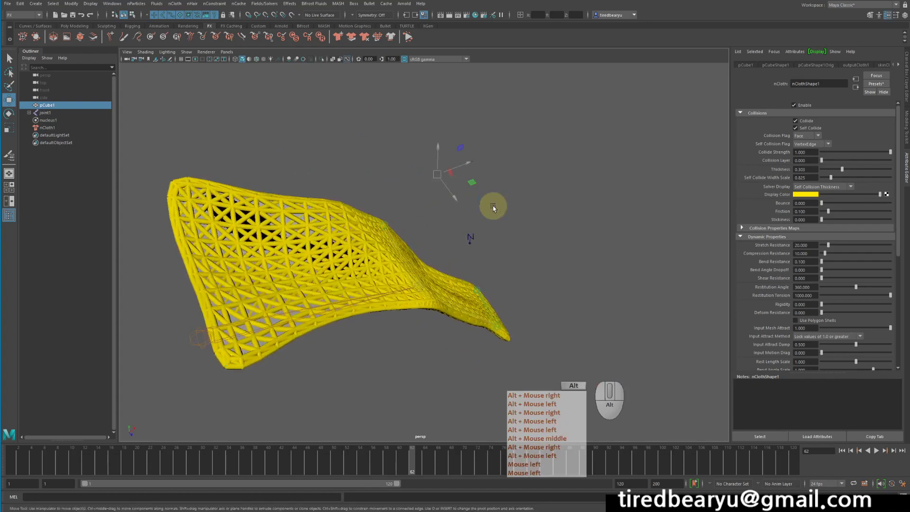
pyautogui.keyDown('alt'); pyautogui.moveTo(494, 206); pyautogui.dragTo(508, 166, button='middle'); pyautogui.keyUp('alt')
pyautogui.keyDown('alt'); pyautogui.moveTo(507, 166); pyautogui.dragTo(497, 183); pyautogui.keyUp('alt')
pyautogui.keyDown('alt'); pyautogui.moveTo(562, 227); pyautogui.dragTo(479, 178, button='right'); pyautogui.keyUp('alt')
pyautogui.keyDown('alt'); pyautogui.moveTo(479, 179); pyautogui.dragTo(490, 207, button='middle'); pyautogui.keyUp('alt')
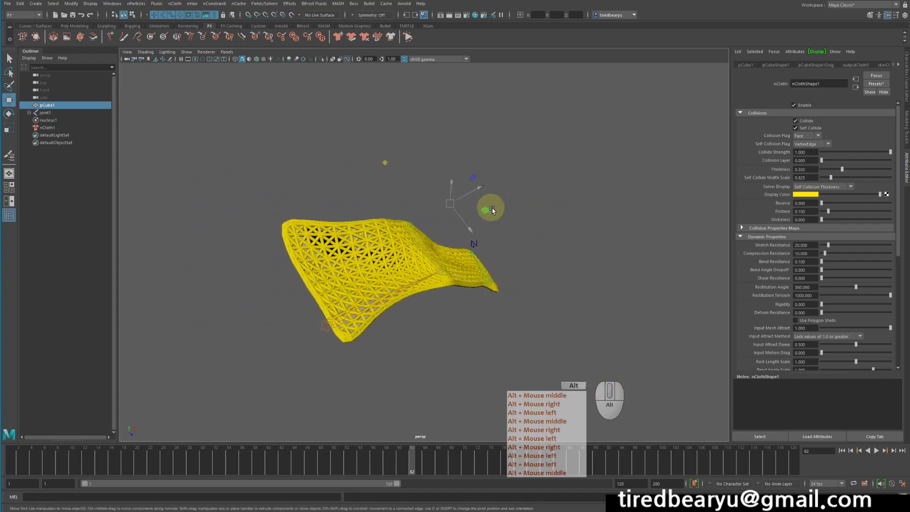
# Step: Turn the nCloth Solver Display off and replay the simulation from the first frame
pyautogui.click(832, 190)
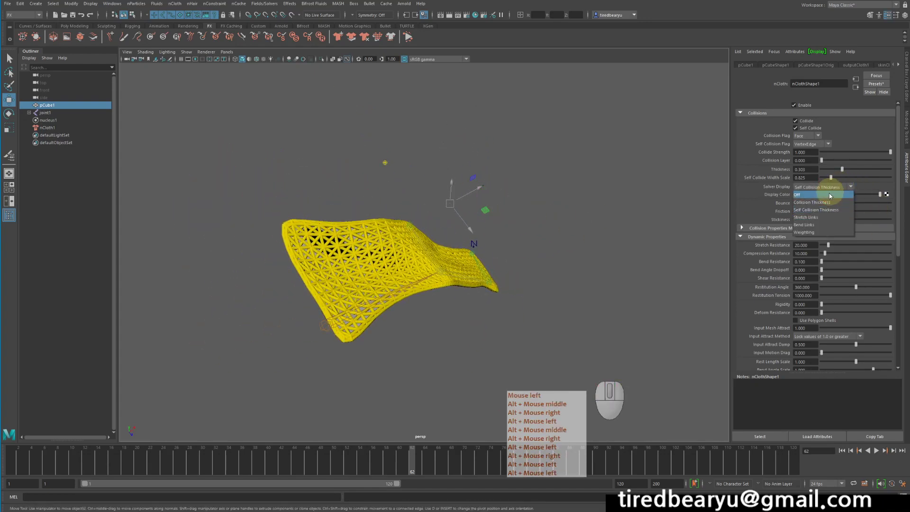
pyautogui.click(822, 195)
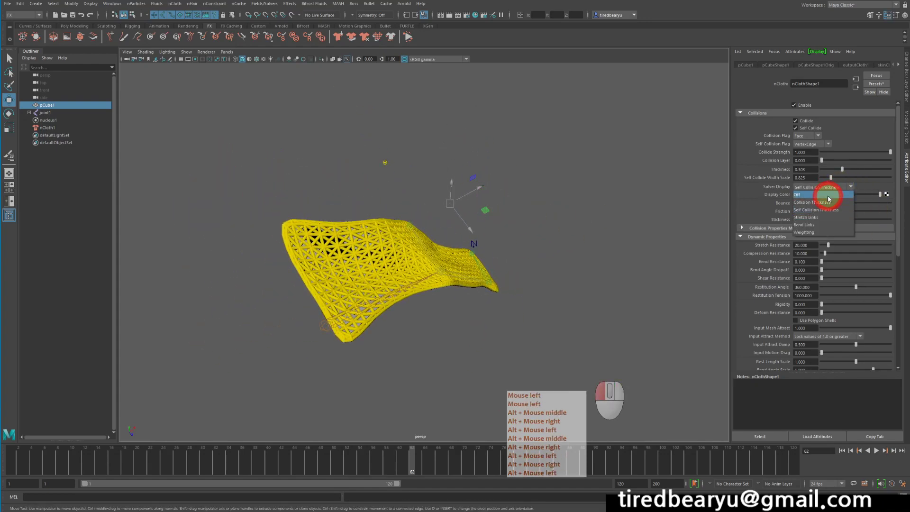
pyautogui.click(842, 450)
pyautogui.click(877, 450)
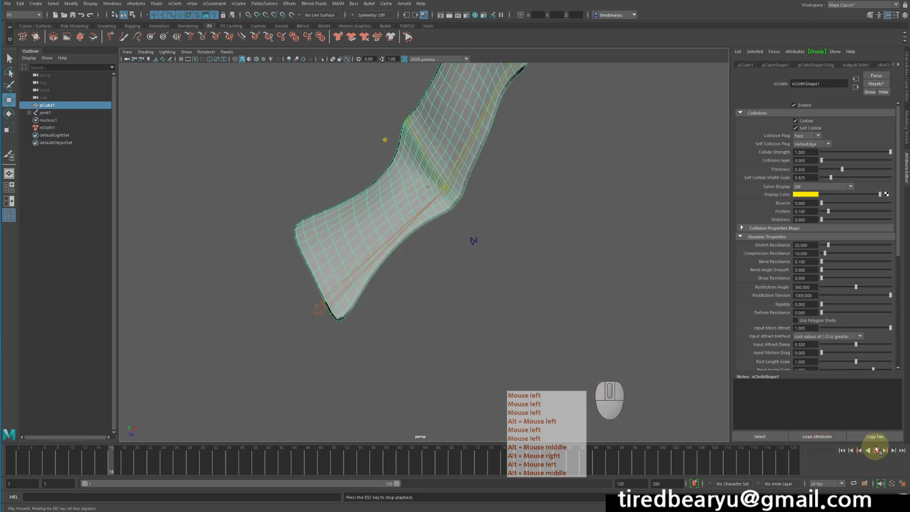
pyautogui.keyDown('alt'); pyautogui.moveTo(525, 311); pyautogui.dragTo(459, 314); pyautogui.keyUp('alt')
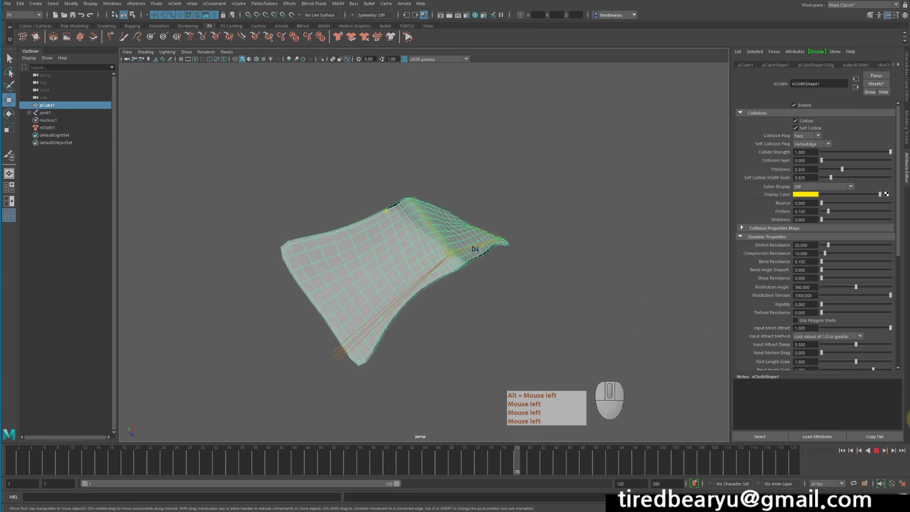
# Step: Stop the playback at frame 55 and check the wing's surface for spots where the cloth intersects itself
pyautogui.click(878, 451)
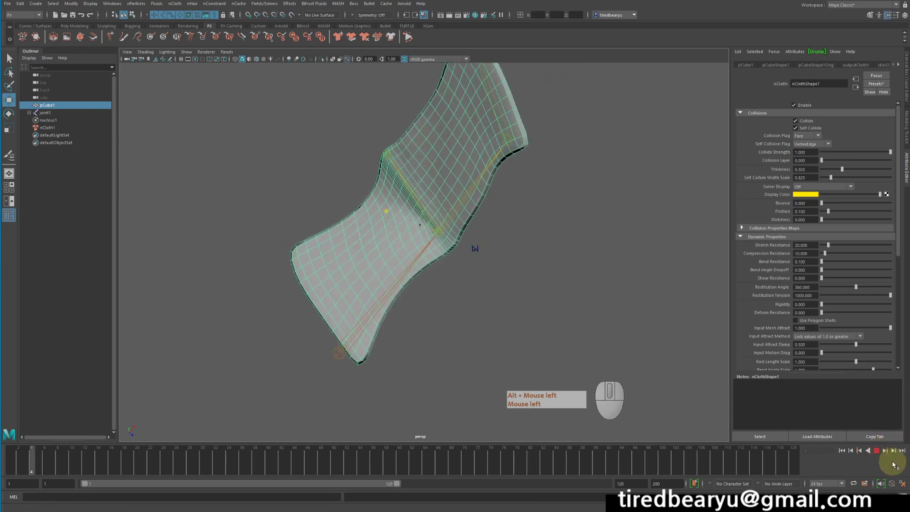
pyautogui.click(879, 452)
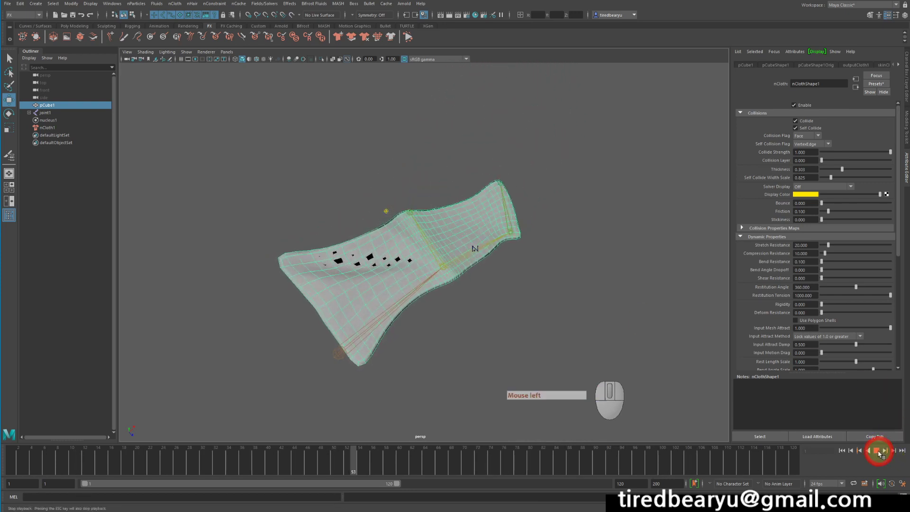
pyautogui.keyDown('alt'); pyautogui.moveTo(513, 271); pyautogui.dragTo(528, 261, button='middle'); pyautogui.keyUp('alt')
pyautogui.keyDown('alt'); pyautogui.moveTo(488, 248); pyautogui.dragTo(449, 240); pyautogui.keyUp('alt')
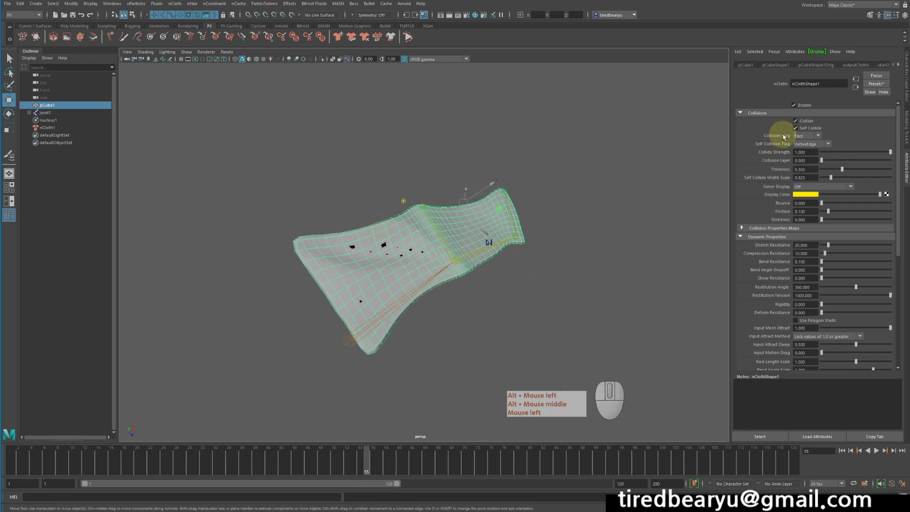
# Step: Review the Self Collision Flag options, keep VertexEdge, and examine the intersecting spots on the wing from several angles
pyautogui.click(802, 144)
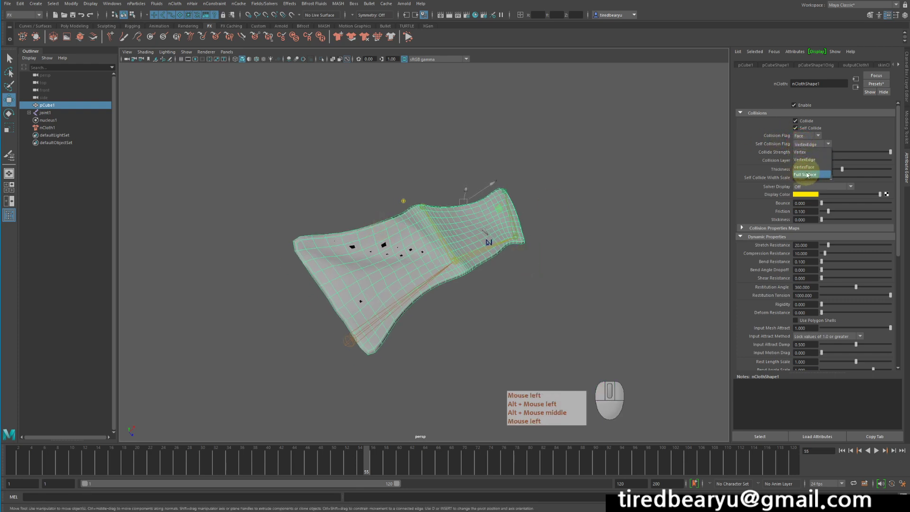
pyautogui.click(806, 159)
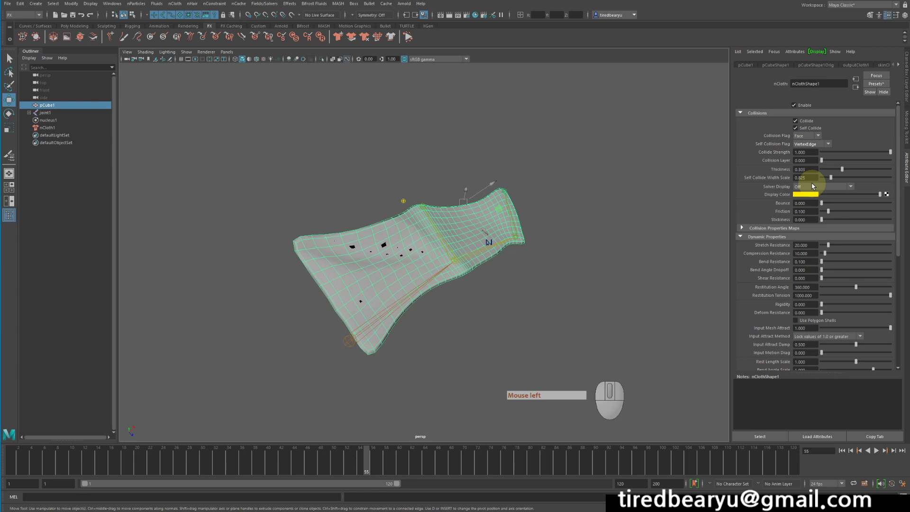
pyautogui.keyDown('alt'); pyautogui.moveTo(530, 260); pyautogui.dragTo(510, 219, button='middle'); pyautogui.keyUp('alt')
pyautogui.keyDown('alt'); pyautogui.moveTo(509, 196); pyautogui.dragTo(517, 179); pyautogui.keyUp('alt')
pyautogui.keyDown('alt'); pyautogui.moveTo(524, 182); pyautogui.dragTo(569, 187, button='right'); pyautogui.keyUp('alt')
pyautogui.keyDown('alt'); pyautogui.moveTo(569, 188); pyautogui.dragTo(587, 219, button='middle'); pyautogui.keyUp('alt')
pyautogui.keyDown('alt'); pyautogui.moveTo(586, 220); pyautogui.dragTo(568, 194); pyautogui.keyUp('alt')
pyautogui.keyDown('alt'); pyautogui.moveTo(378, 213); pyautogui.dragTo(400, 229); pyautogui.keyUp('alt')
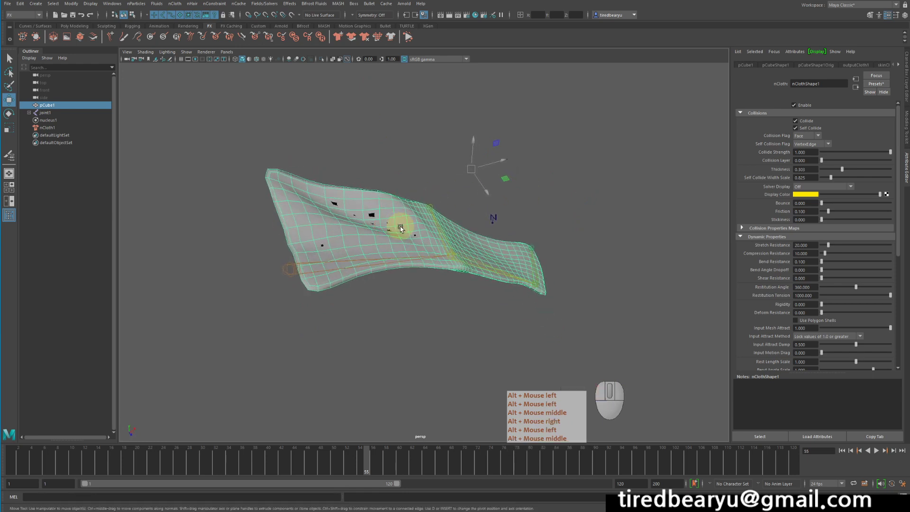
pyautogui.keyDown('alt'); pyautogui.moveTo(532, 217); pyautogui.dragTo(506, 226, button='middle'); pyautogui.keyUp('alt')
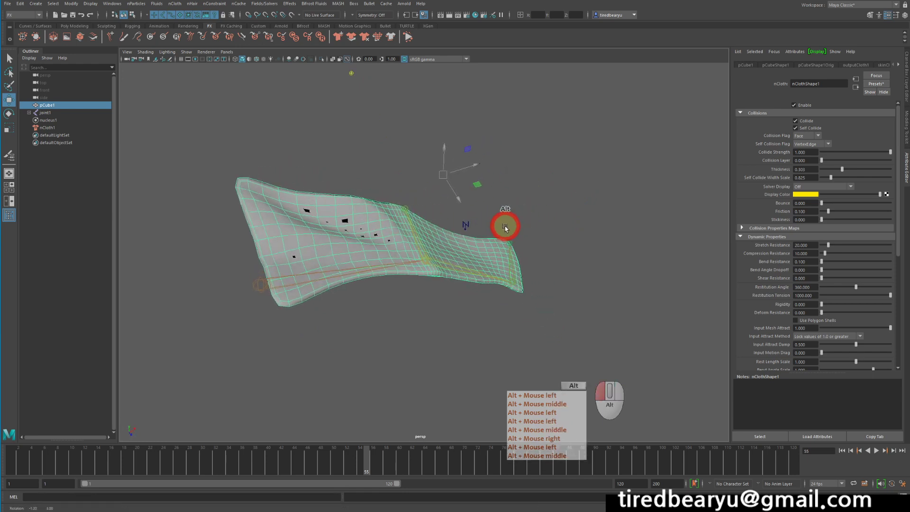
pyautogui.keyDown('alt'); pyautogui.moveTo(506, 226); pyautogui.dragTo(413, 232); pyautogui.keyUp('alt')
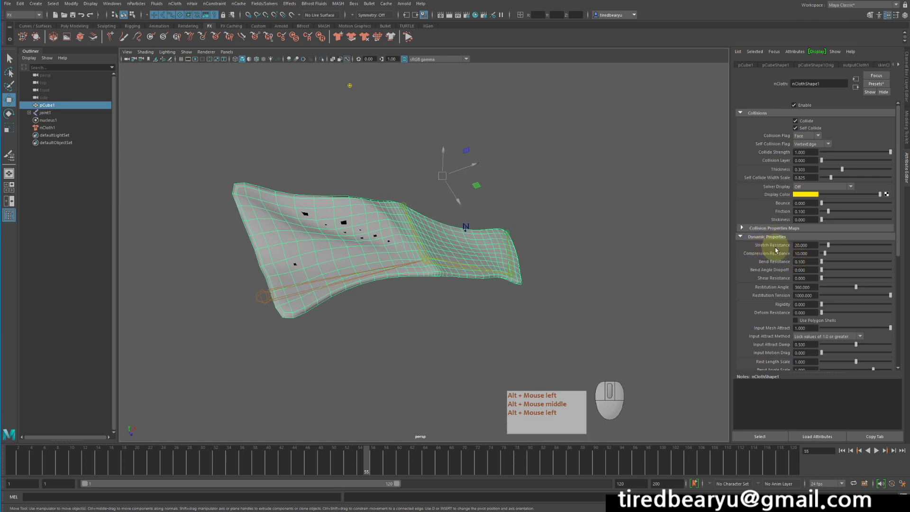
pyautogui.keyDown('alt'); pyautogui.moveTo(506, 242); pyautogui.dragTo(526, 231, button='middle'); pyautogui.keyUp('alt')
pyautogui.keyDown('alt'); pyautogui.moveTo(526, 231); pyautogui.dragTo(531, 237); pyautogui.keyUp('alt')
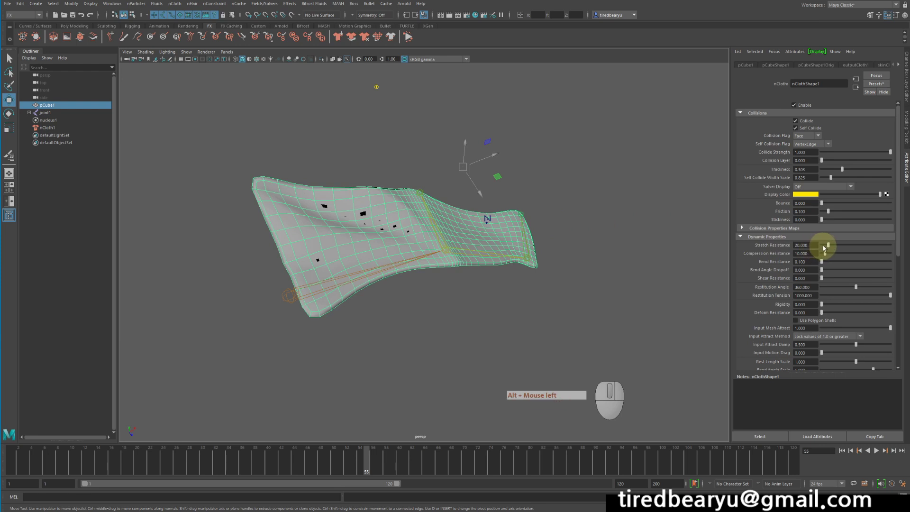
# Step: Lower the nCloth Stretch Resistance to about 9.9 and replay the simulation from the first frame
pyautogui.moveTo(824, 247); pyautogui.dragTo(823, 244)
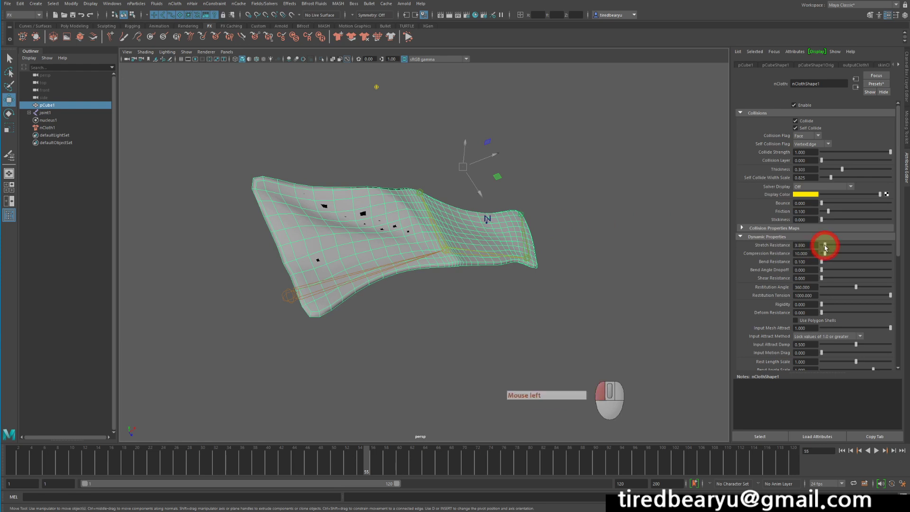
pyautogui.doubleClick(842, 451)
pyautogui.click(878, 451)
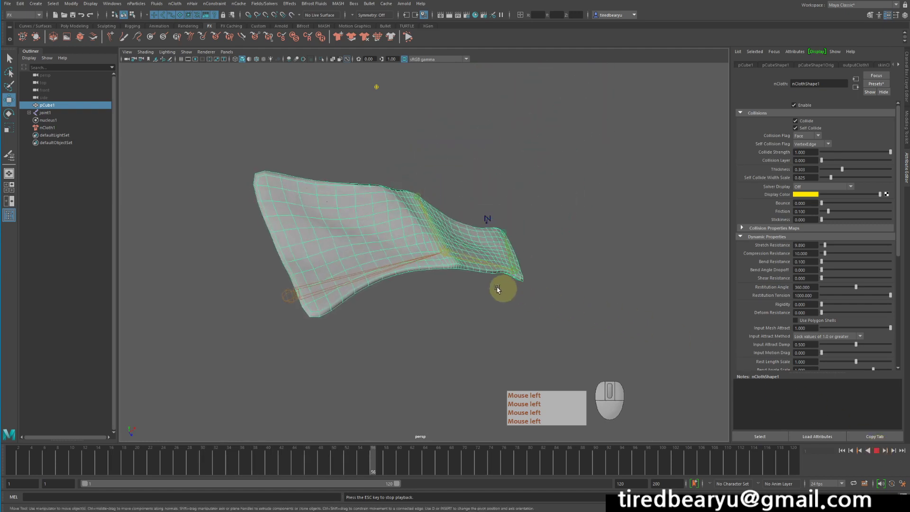
# Step: Watch the whole wing's motion, stop the playback at frame 104 and look through the remaining Dynamic Properties
pyautogui.keyDown('alt'); pyautogui.moveTo(578, 273); pyautogui.dragTo(488, 243, button='right'); pyautogui.keyUp('alt')
pyautogui.keyDown('alt'); pyautogui.moveTo(488, 243); pyautogui.dragTo(489, 238); pyautogui.keyUp('alt')
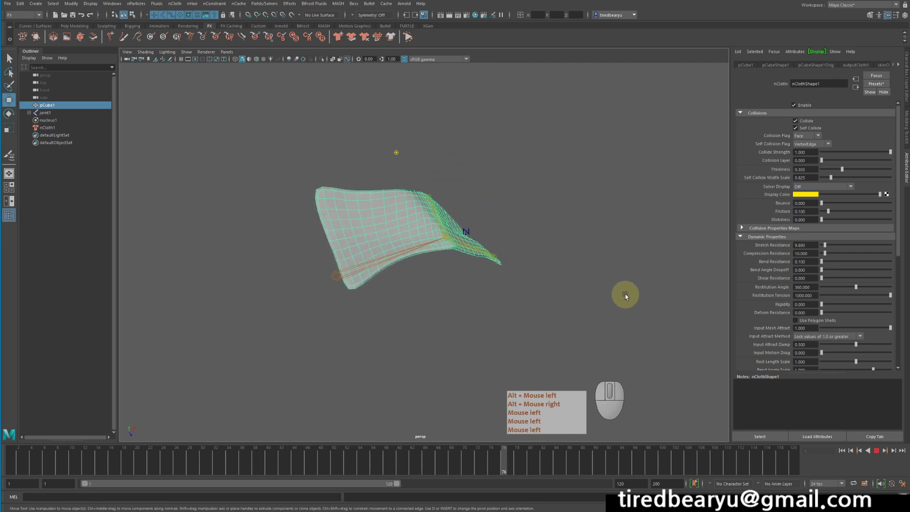
pyautogui.click(879, 450)
pyautogui.scroll(-3, 814, 298)
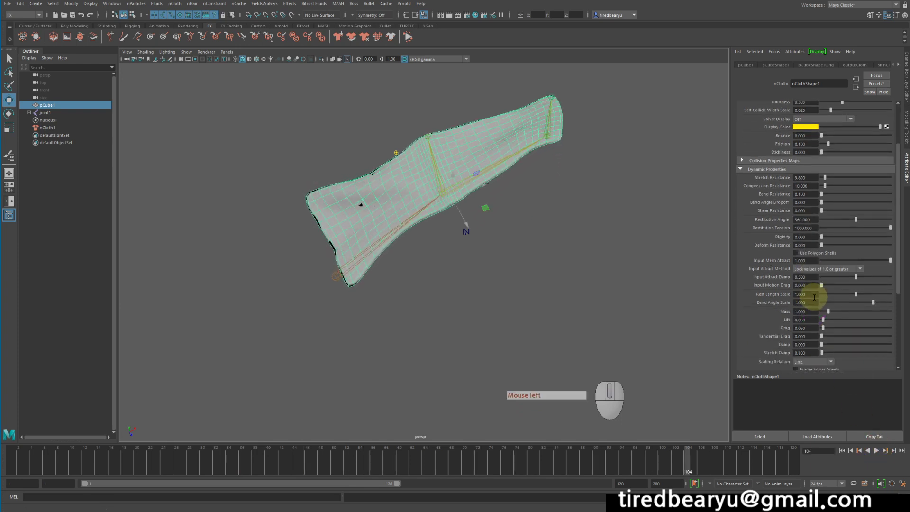